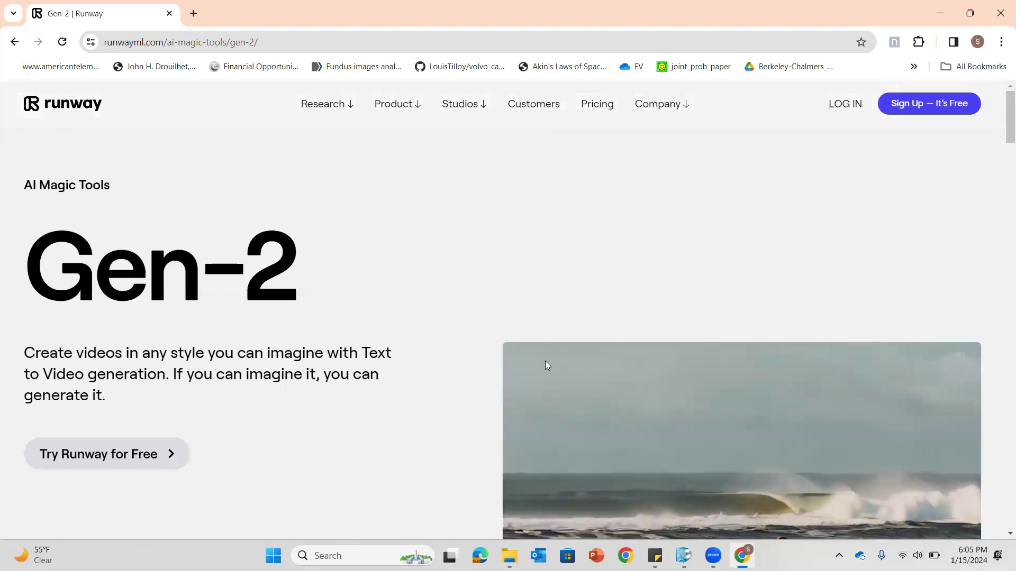
Step: Browse the Runway Gen-2 page down to Why Runway and back, then return to the LinkedIn feed
scroll(546, 361, "down", 3)
scroll(545, 363, "down", 8)
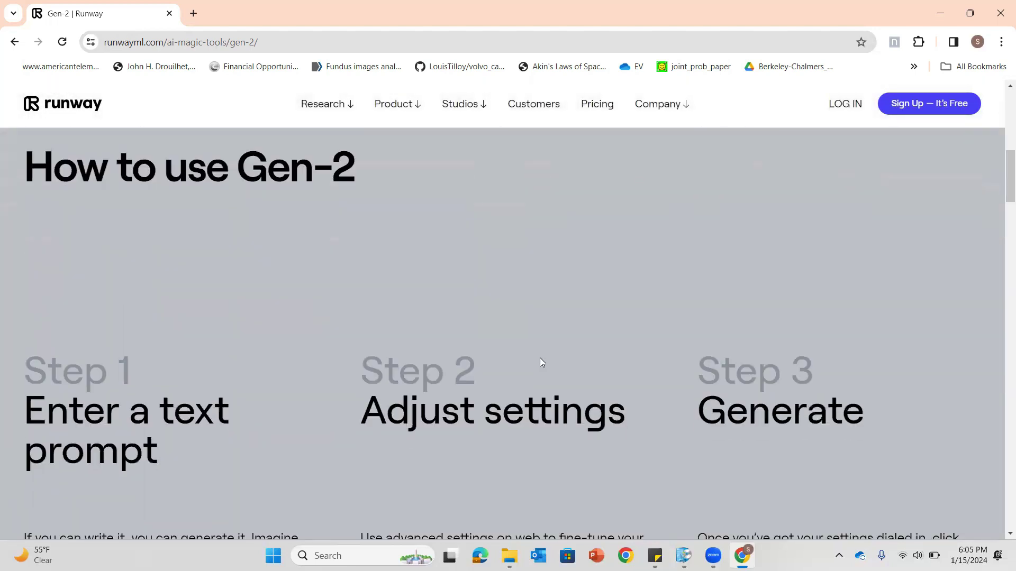
scroll(533, 359, "down", 8)
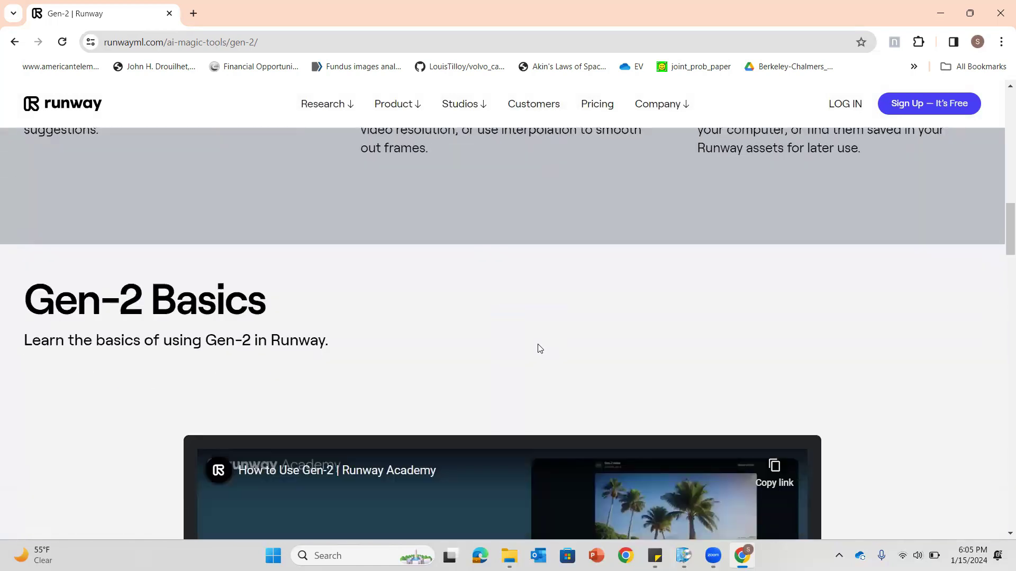
scroll(536, 349, "down", 10)
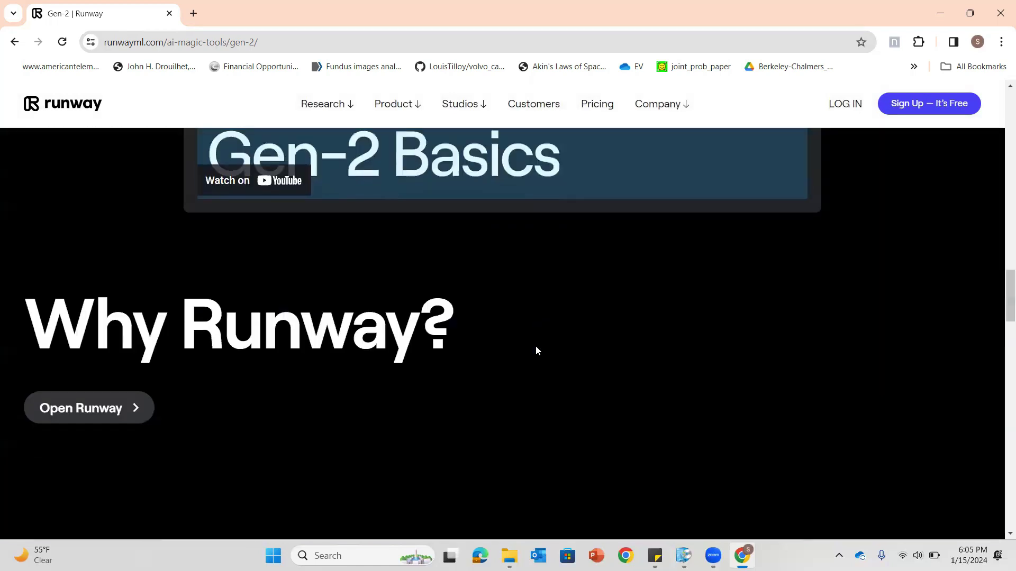
scroll(510, 344, "down", 10)
scroll(508, 347, "down", 3)
scroll(508, 344, "up", 5)
scroll(511, 341, "up", 13)
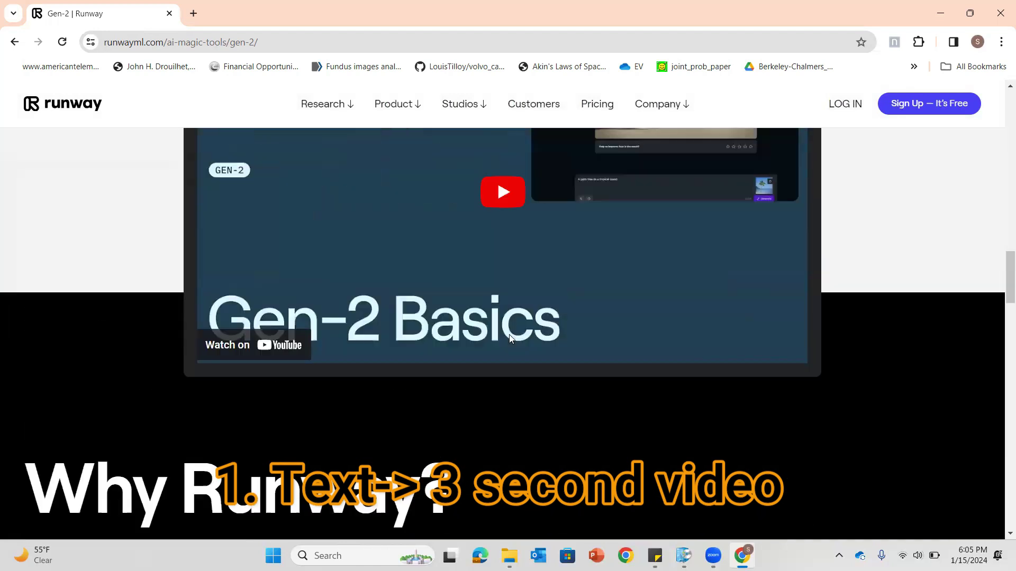
scroll(514, 346, "up", 8)
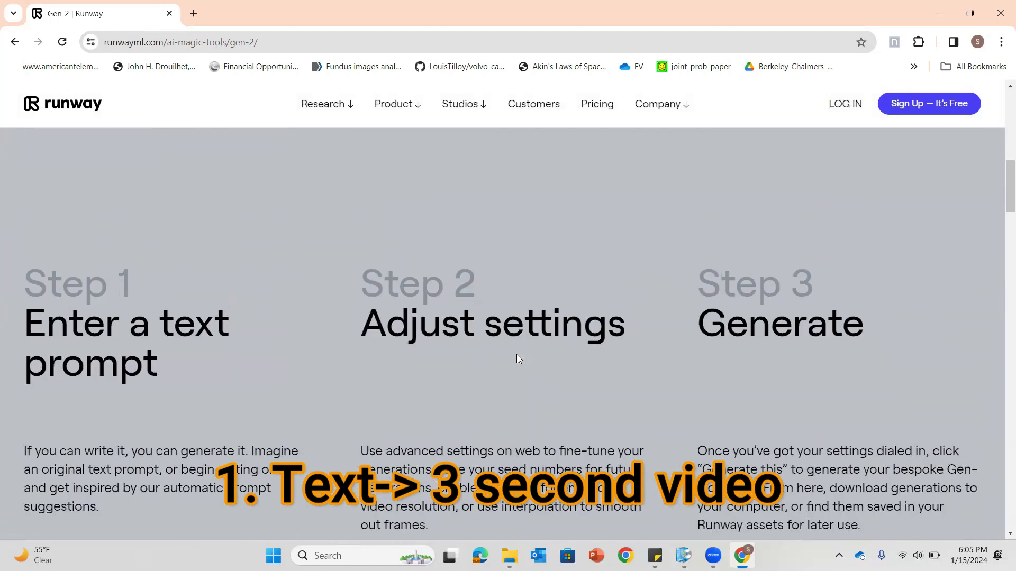
scroll(518, 355, "up", 10)
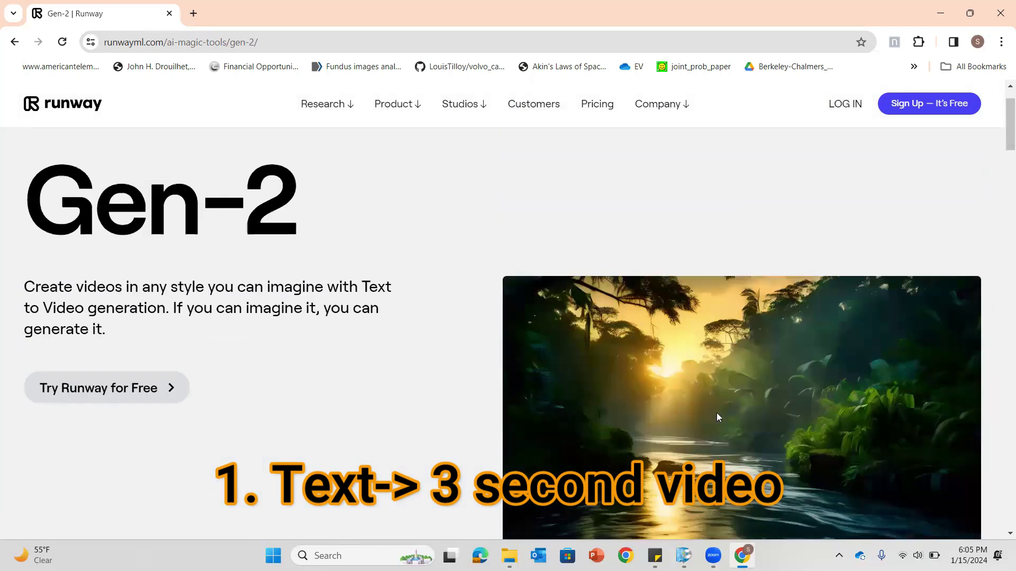
scroll(710, 385, "down", 1)
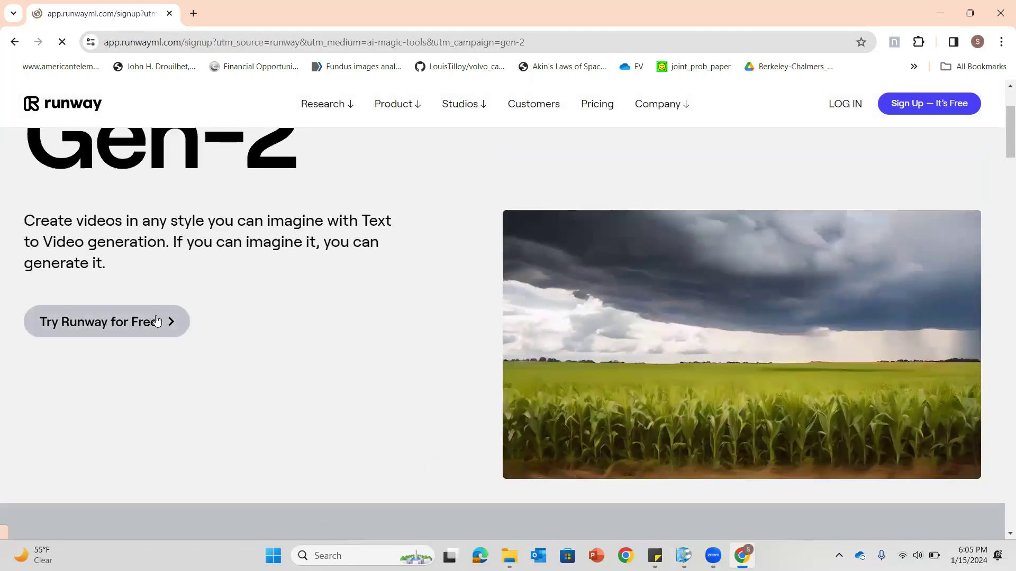
key("alt+Left")
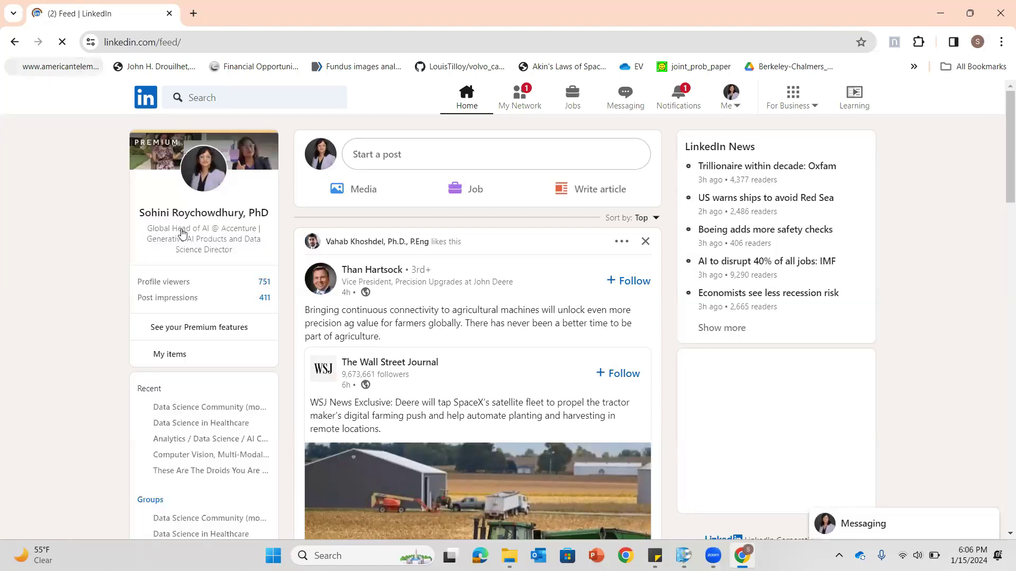
Step: From your LinkedIn profile, have Write with AI draft a headline citing Accenture and Engineering Leadership
left_click(209, 180)
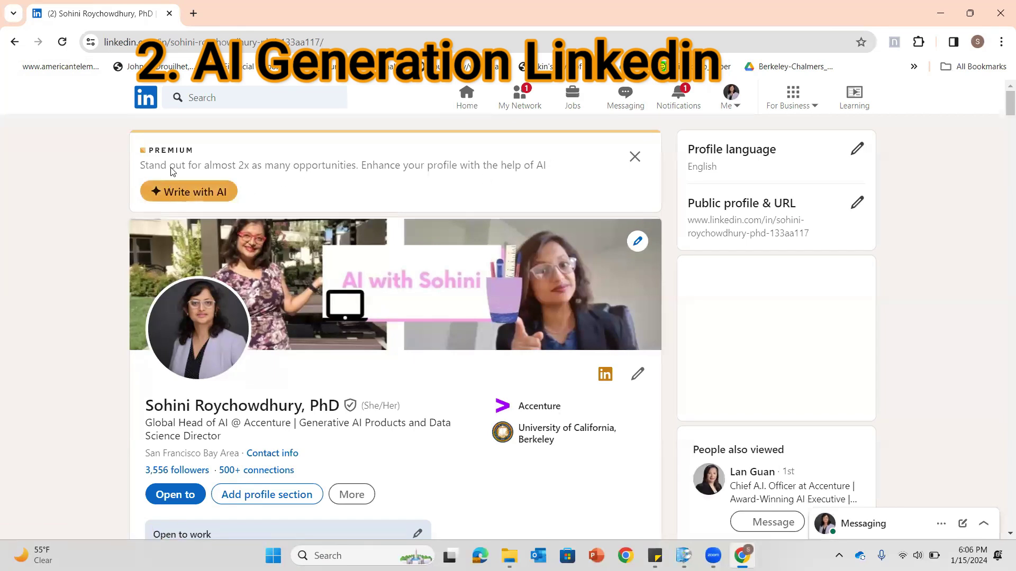
left_click(190, 195)
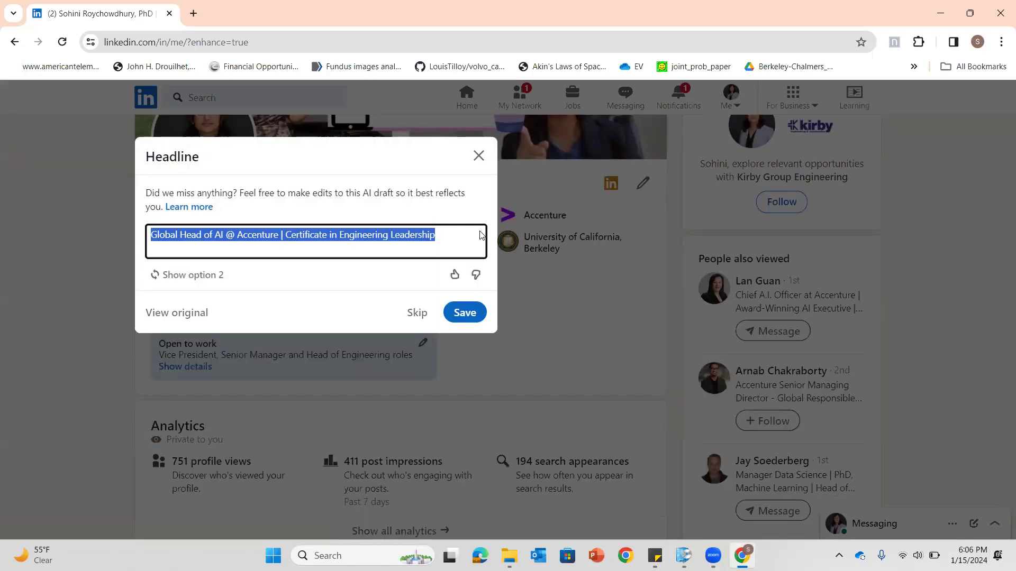
Step: Compare AI headline options 2 and 3, then skip them, leaving the headline unchanged
left_click(182, 277)
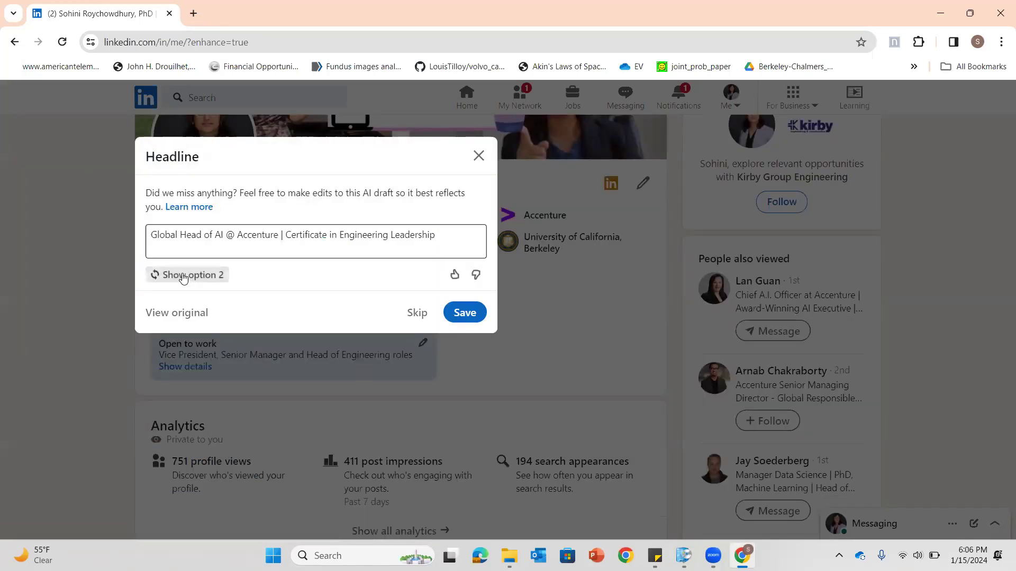
left_click(182, 275)
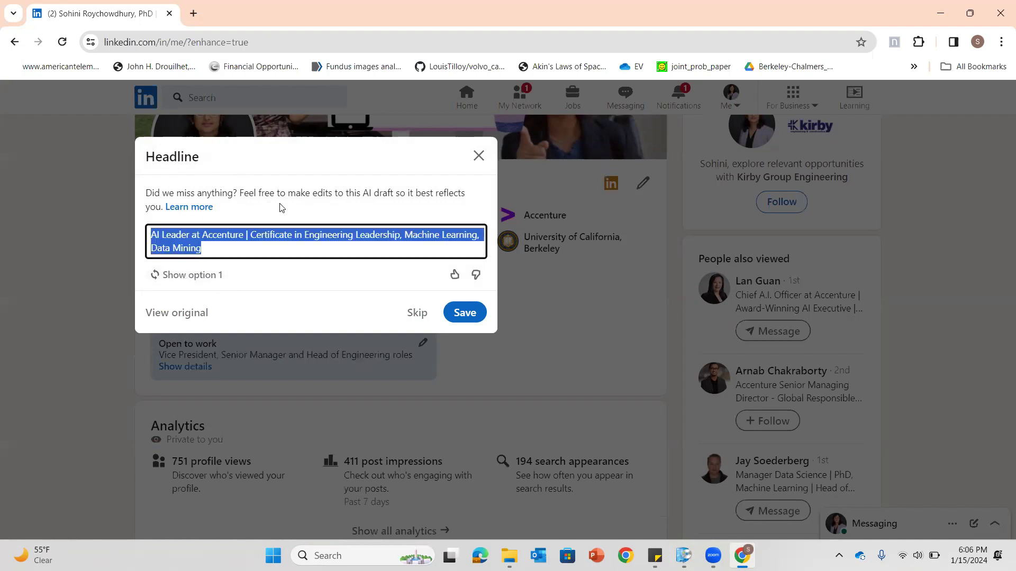
left_click(421, 317)
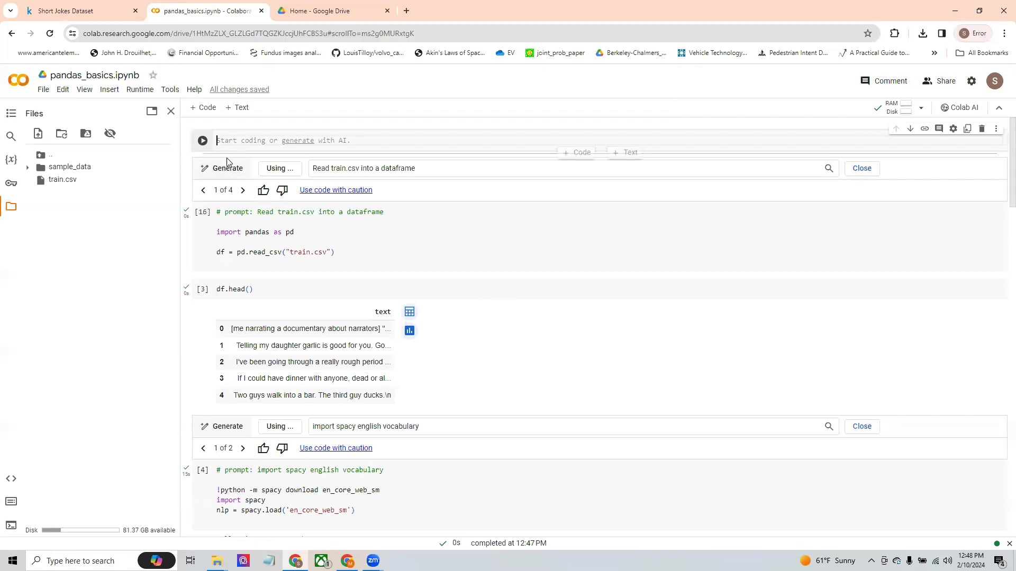
left_click(80, 10)
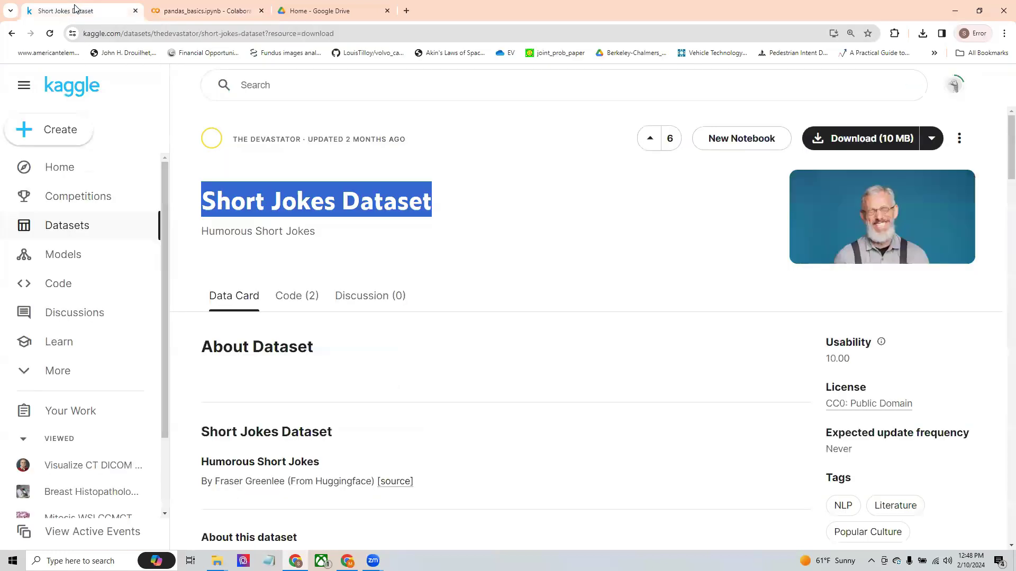
left_click(495, 243)
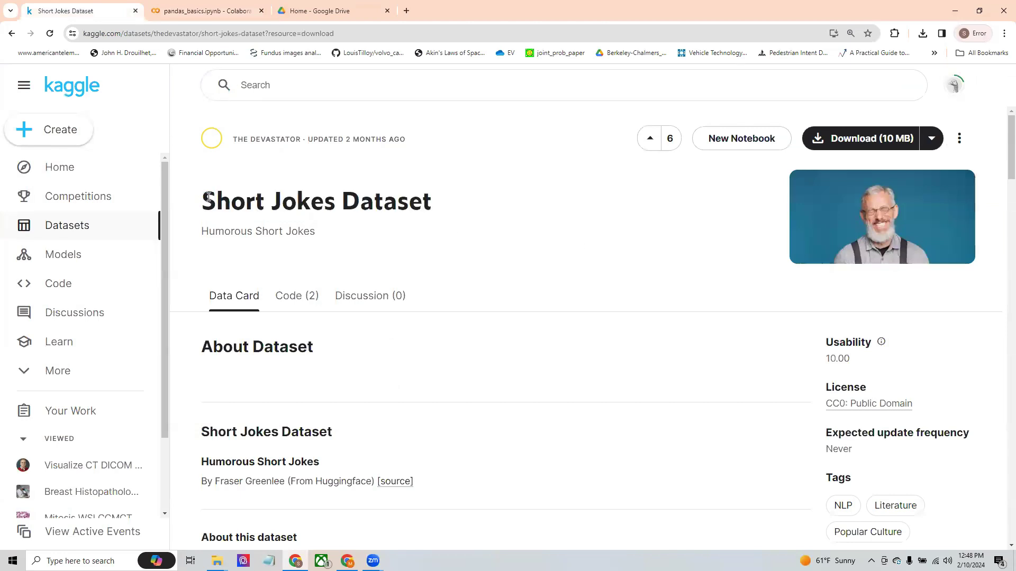
left_click_drag(206, 200, 437, 204)
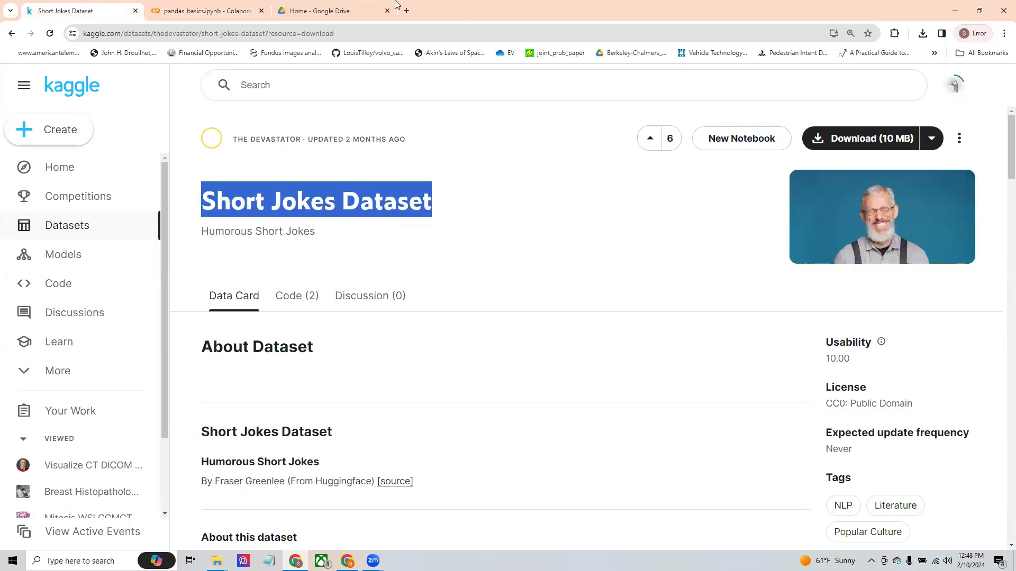
left_click(207, 10)
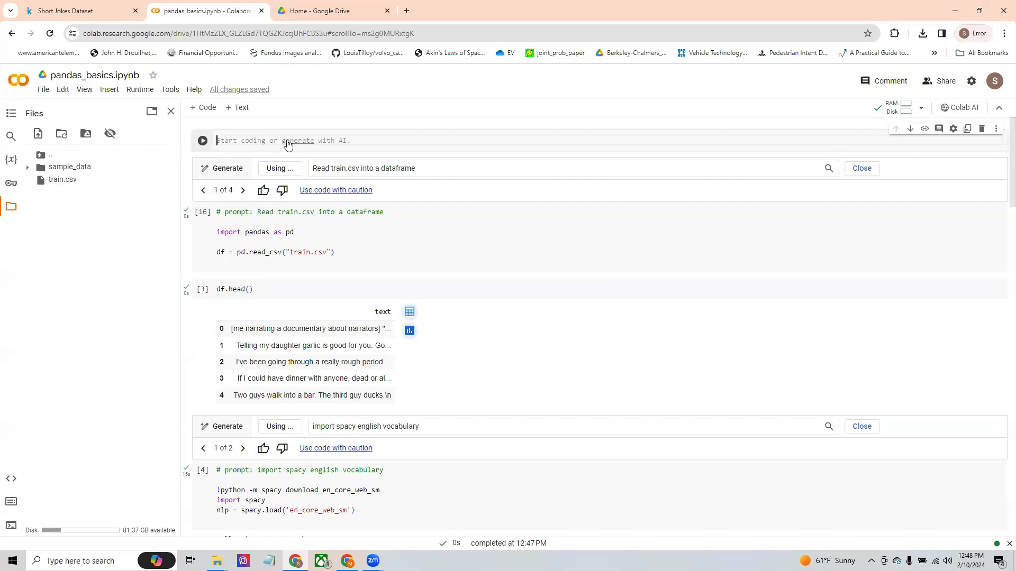
Step: Generate code reading train.csv into a new dataframe train_df and run it as cell 17
left_click(305, 142)
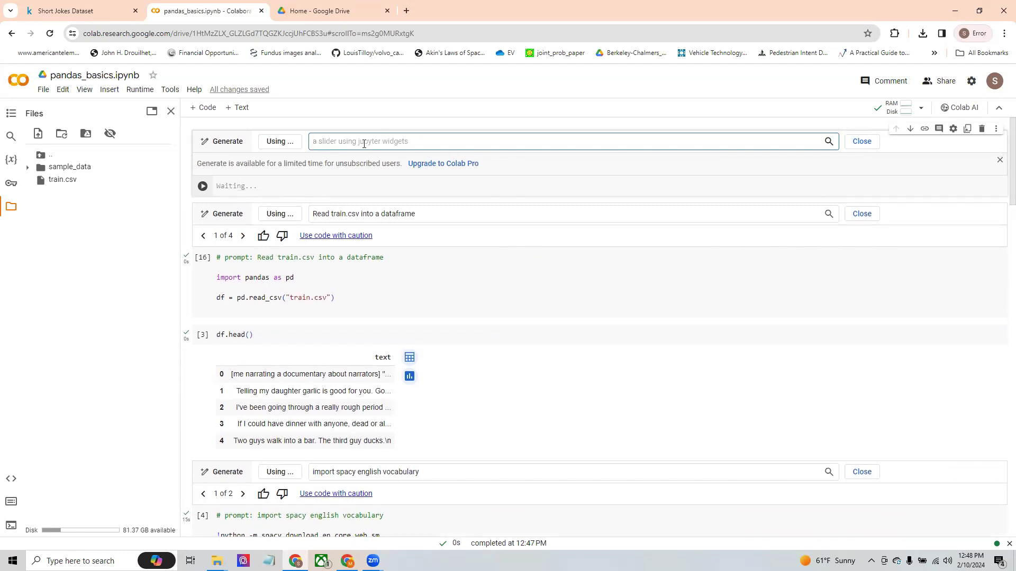
type("Rea")
type("d train.csv into a new dataframe called train_df")
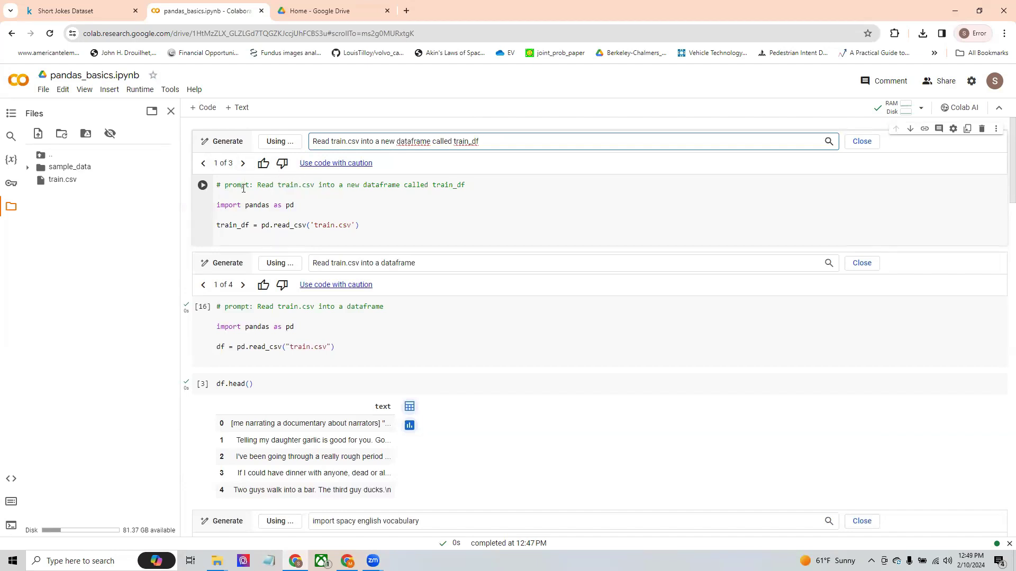
left_click(464, 207)
left_click(464, 217)
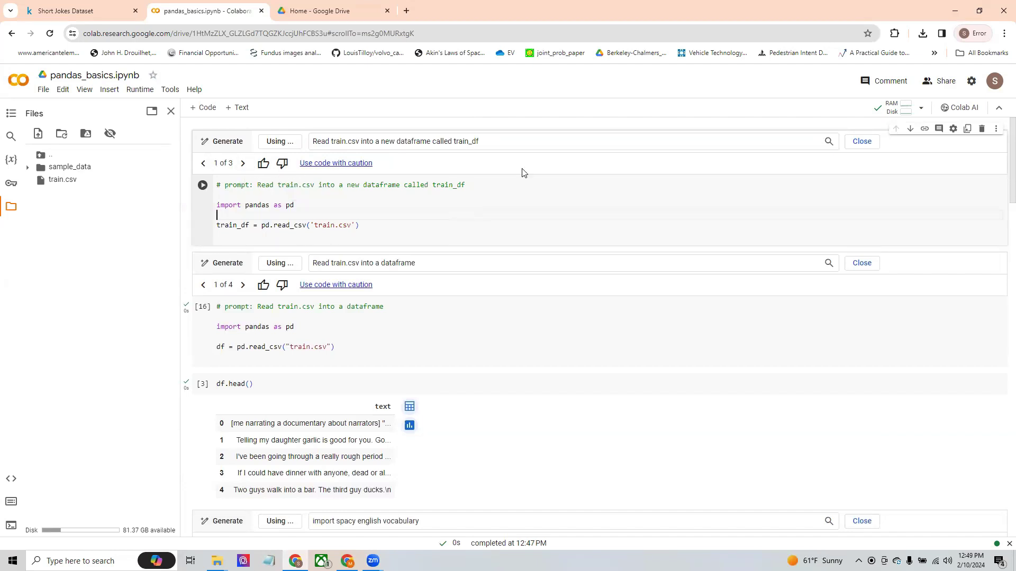
key("shift+Return")
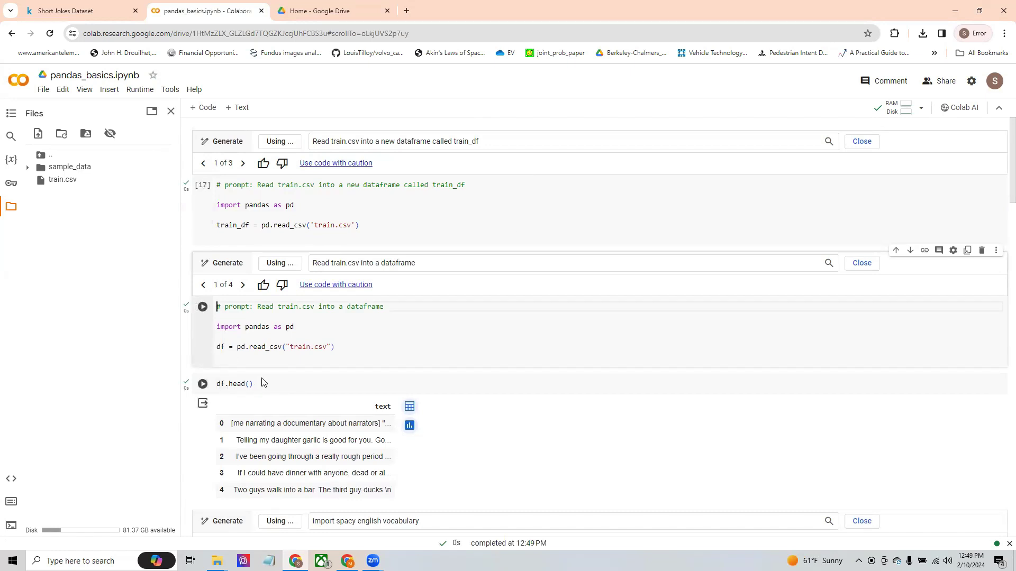
Step: Review the AI-generated prompts and code for loading spaCy and joining df['text']
left_click(273, 386)
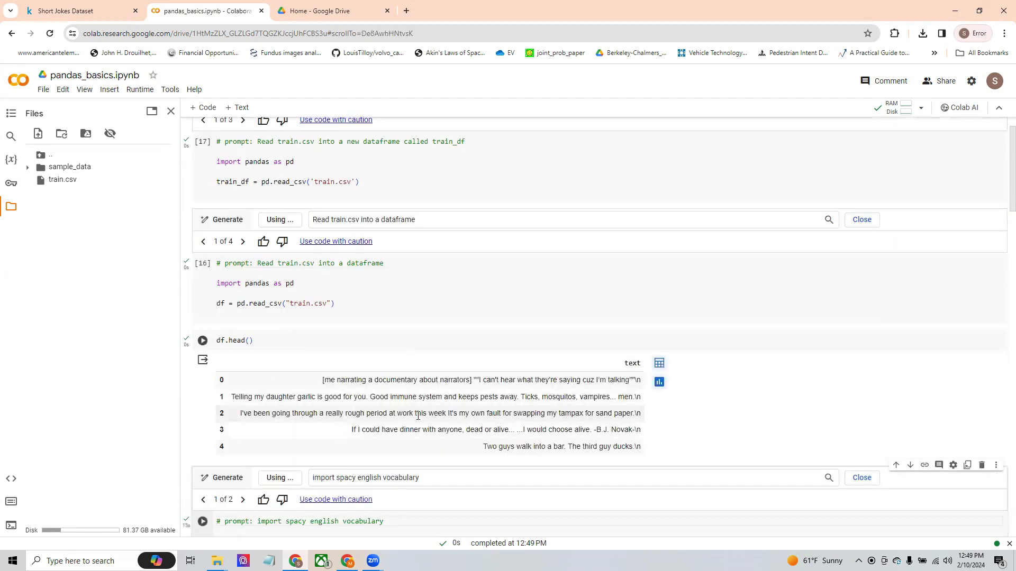
scroll(538, 342, "down", 2)
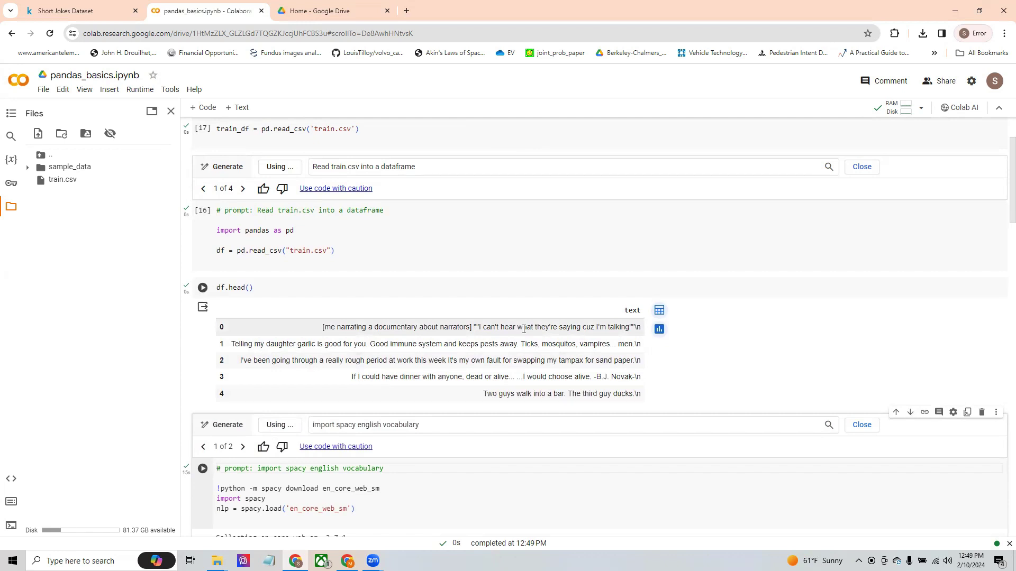
scroll(524, 329, "down", 1)
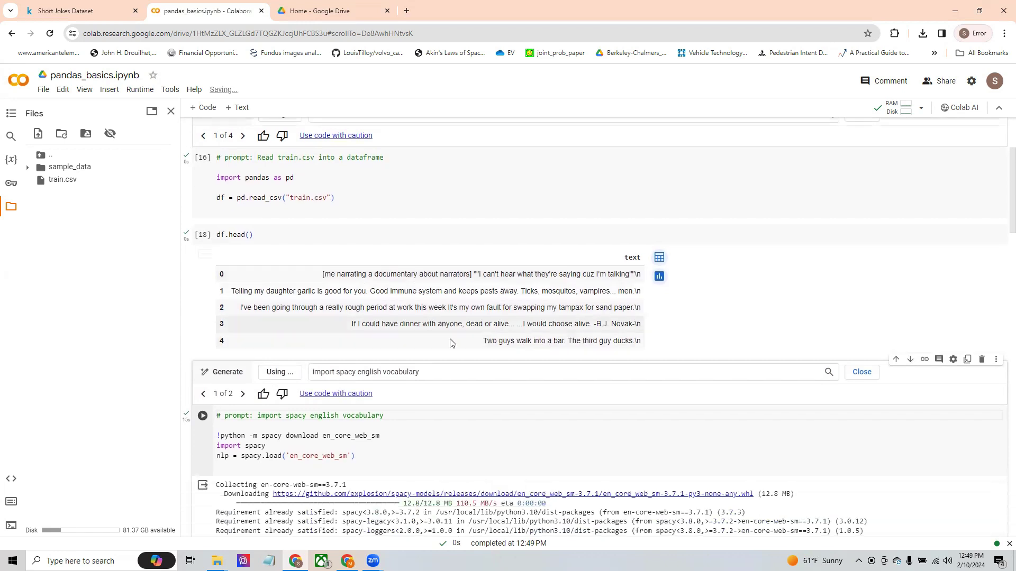
left_click_drag(420, 372, 312, 372)
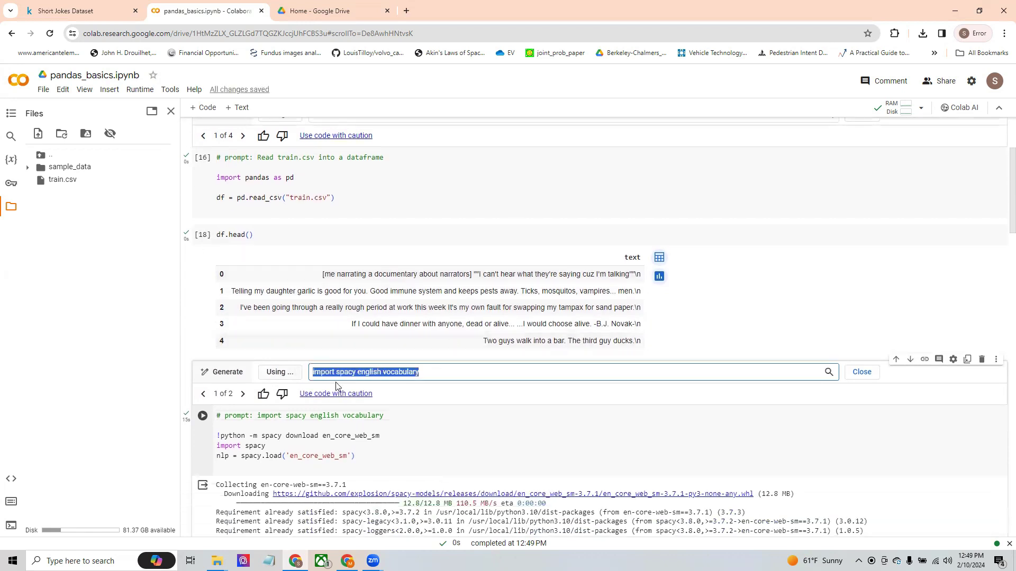
left_click(468, 368)
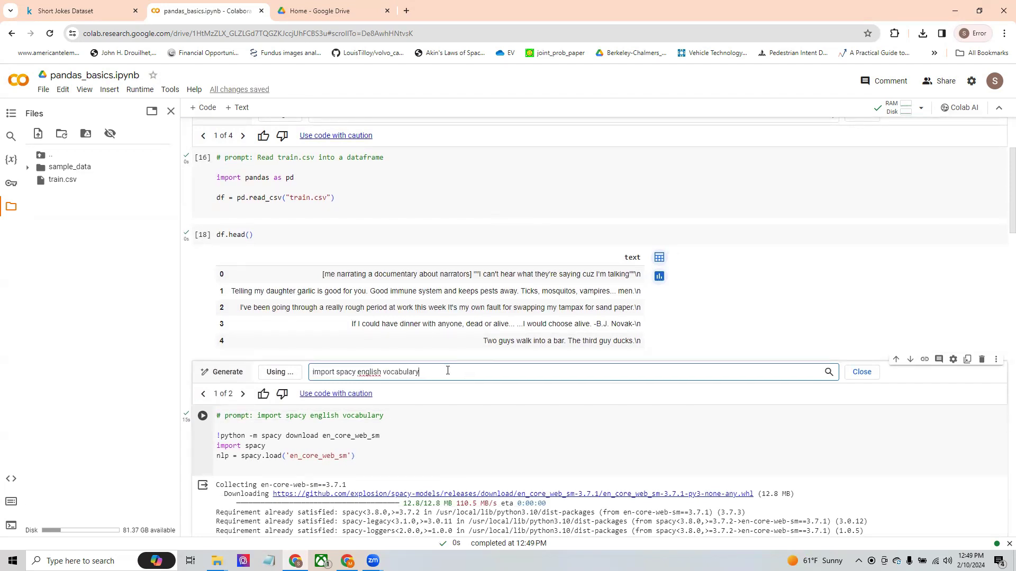
scroll(392, 336, "down", 2)
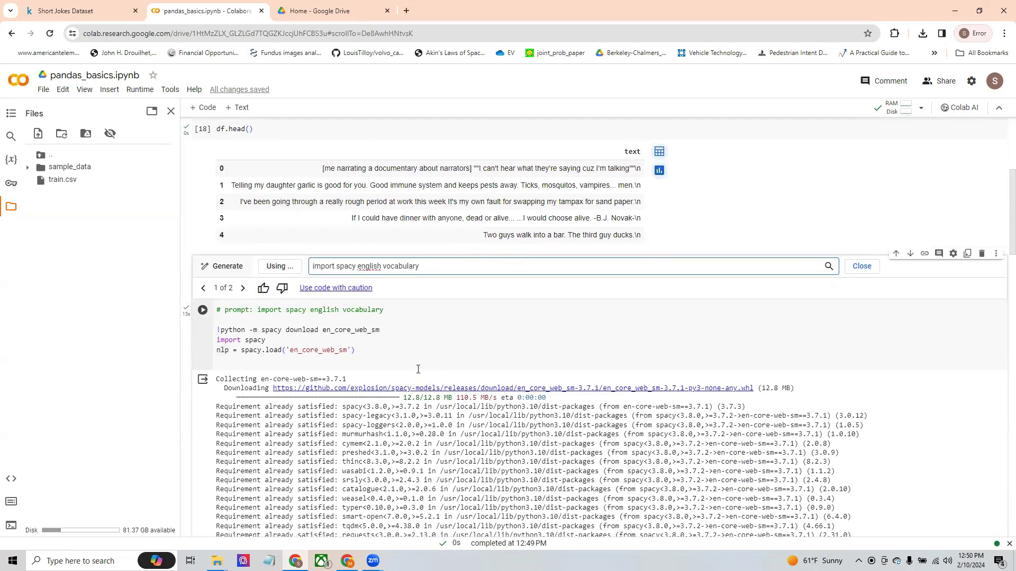
scroll(418, 368, "down", 3)
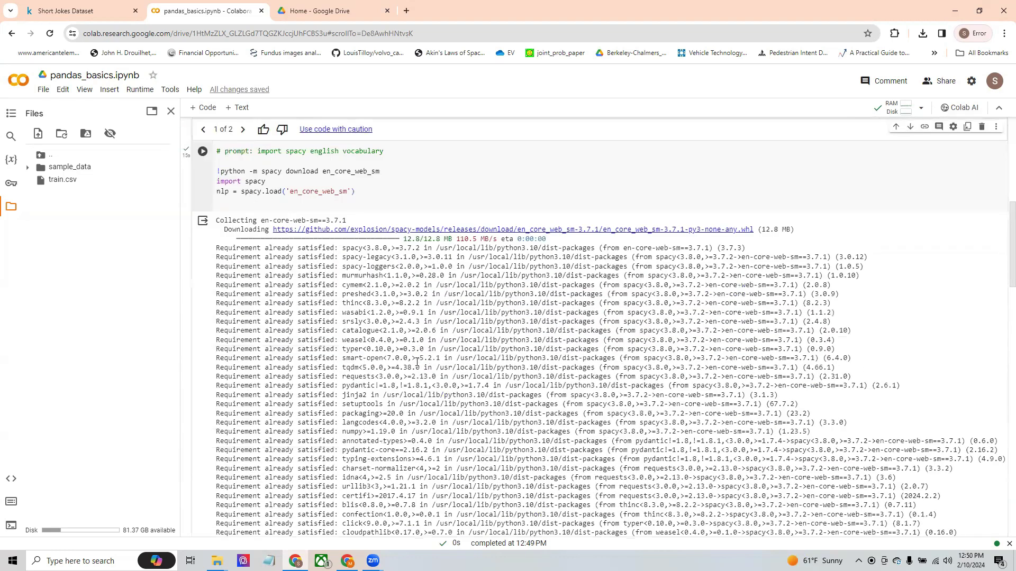
scroll(416, 363, "down", 5)
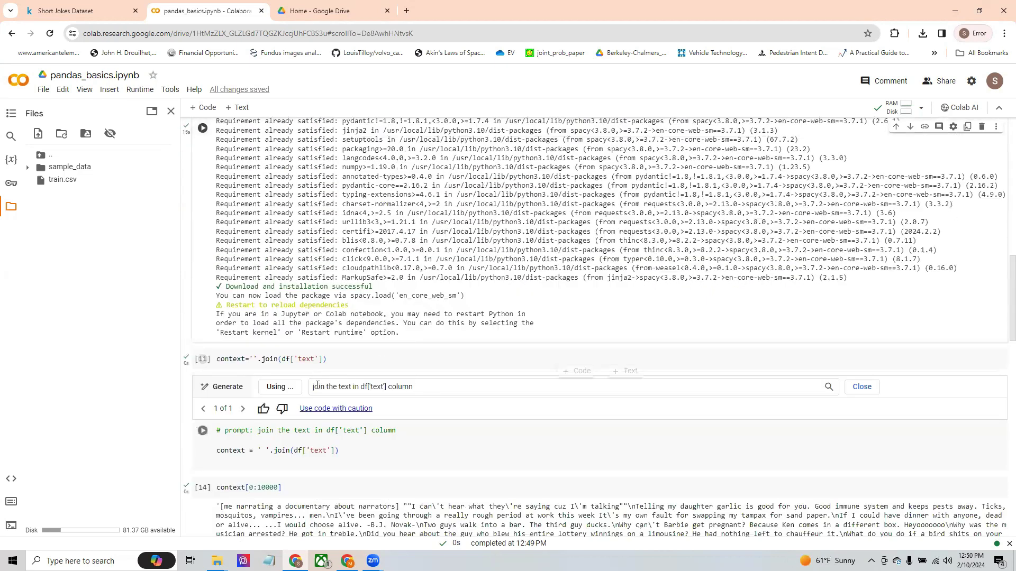
left_click_drag(313, 387, 414, 387)
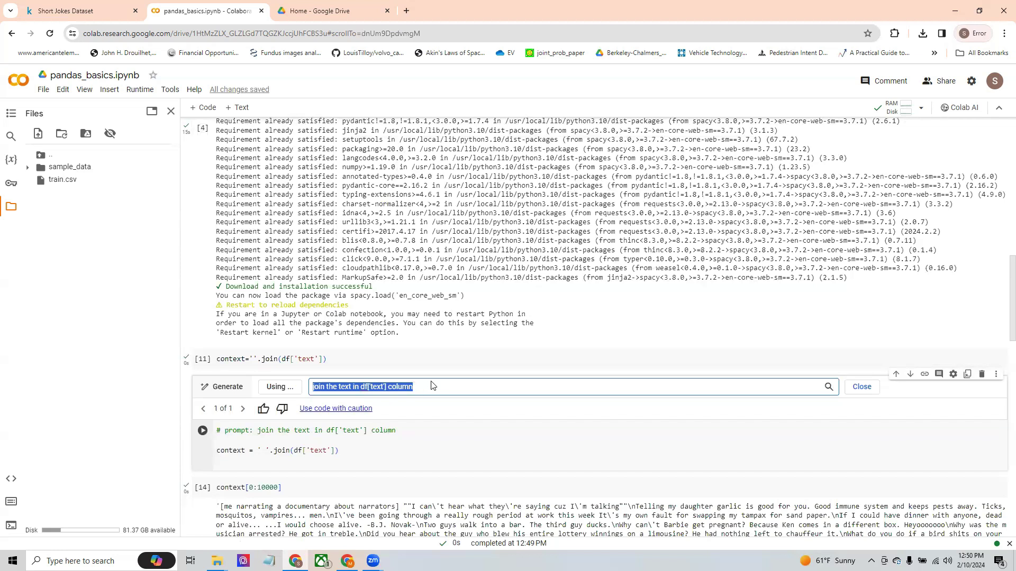
scroll(280, 352, "down", 2)
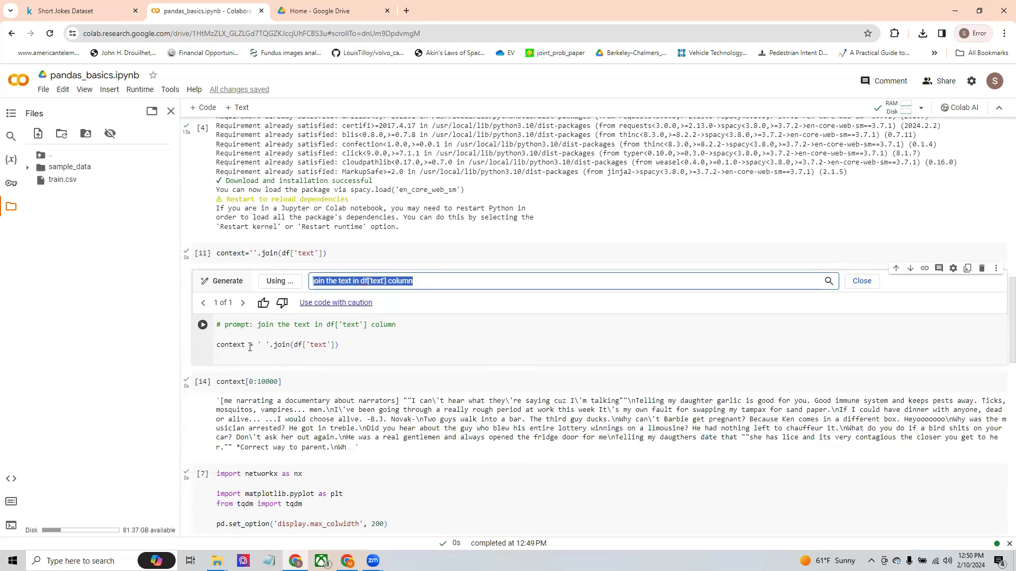
left_click_drag(218, 347, 351, 342)
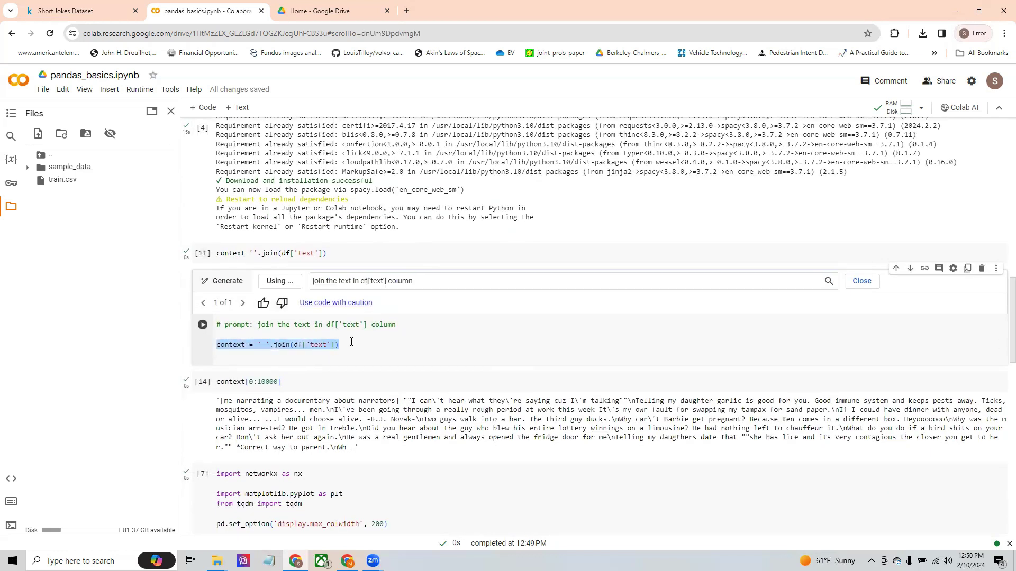
left_click_drag(224, 325, 396, 325)
scroll(396, 326, "down", 1)
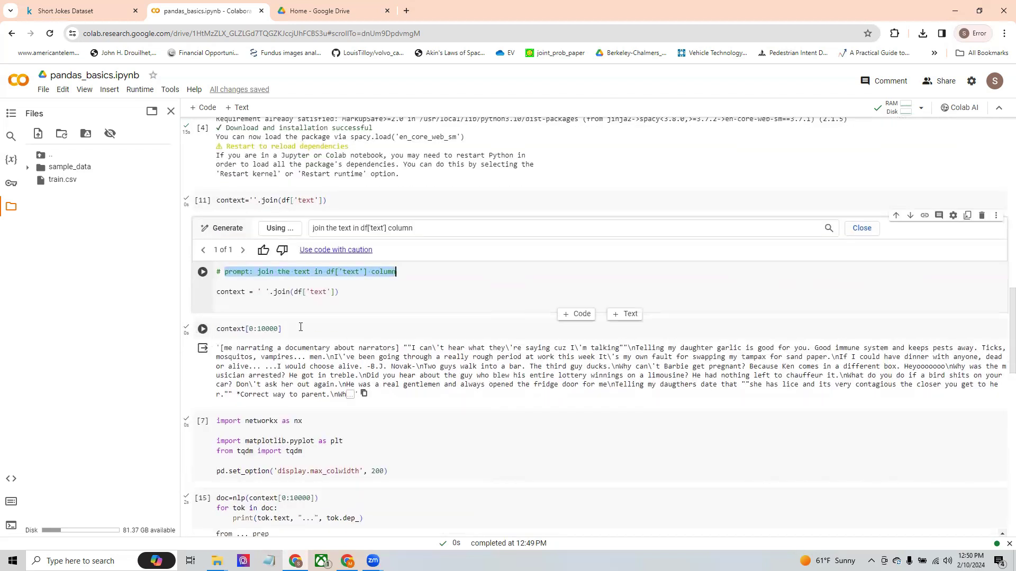
scroll(317, 350, "down", 2)
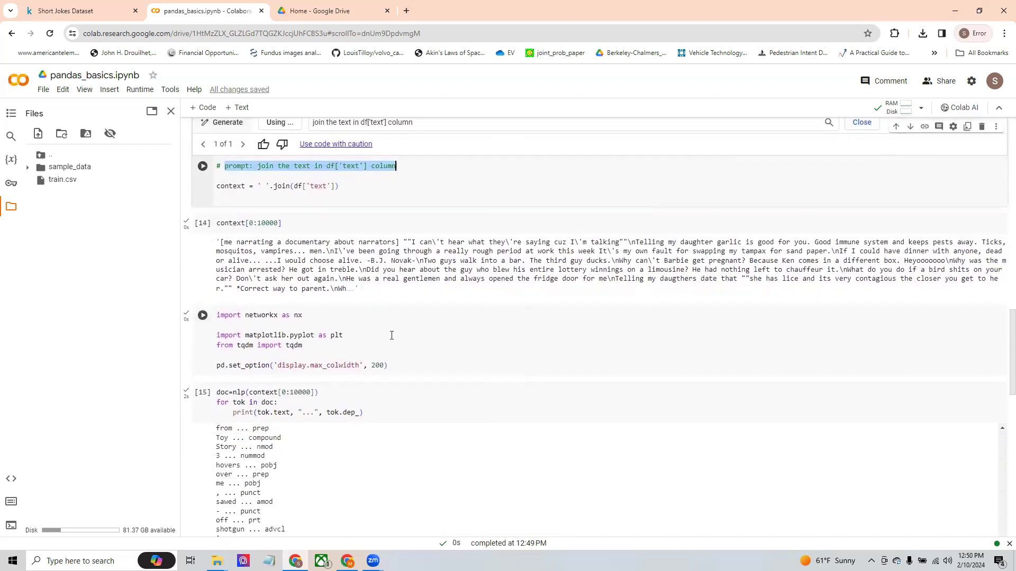
Step: Rerun the spaCy dependency cell and inspect token tags such as off, punct and prep
left_click(402, 336)
left_click(414, 408)
key("shift+Return")
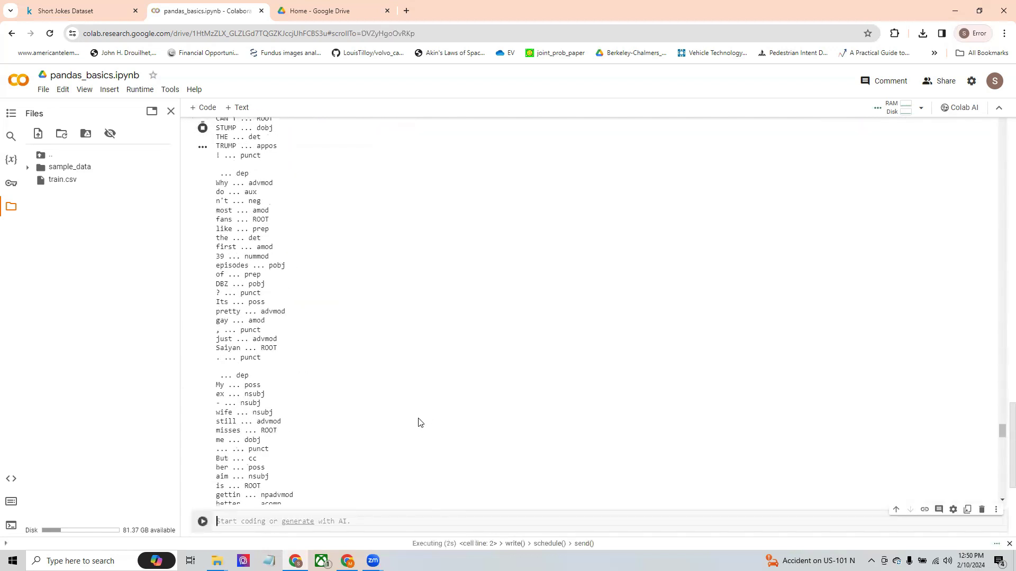
scroll(411, 443, "up", 10)
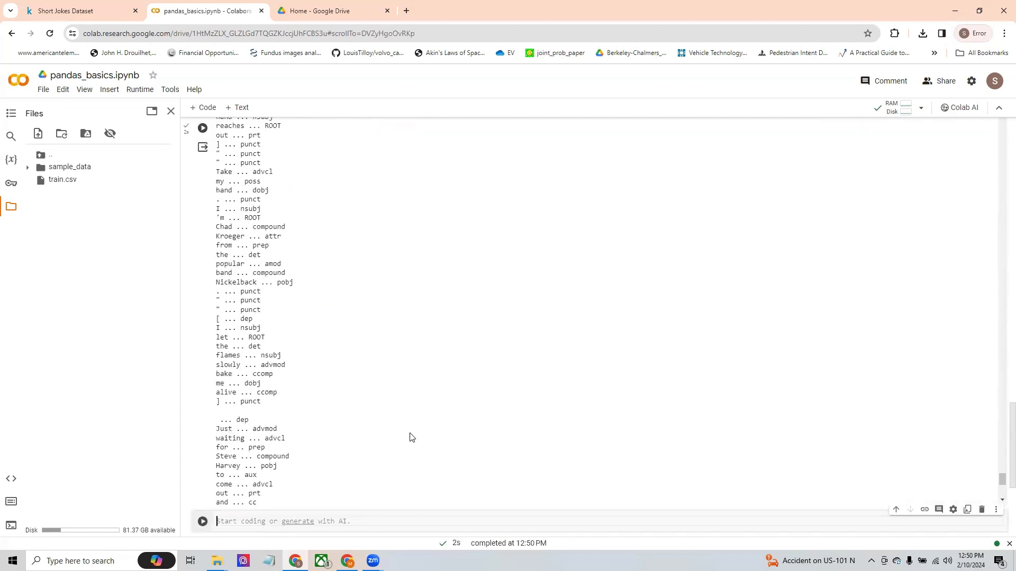
left_click_drag(1001, 466, 1001, 450)
scroll(957, 370, "up", 10)
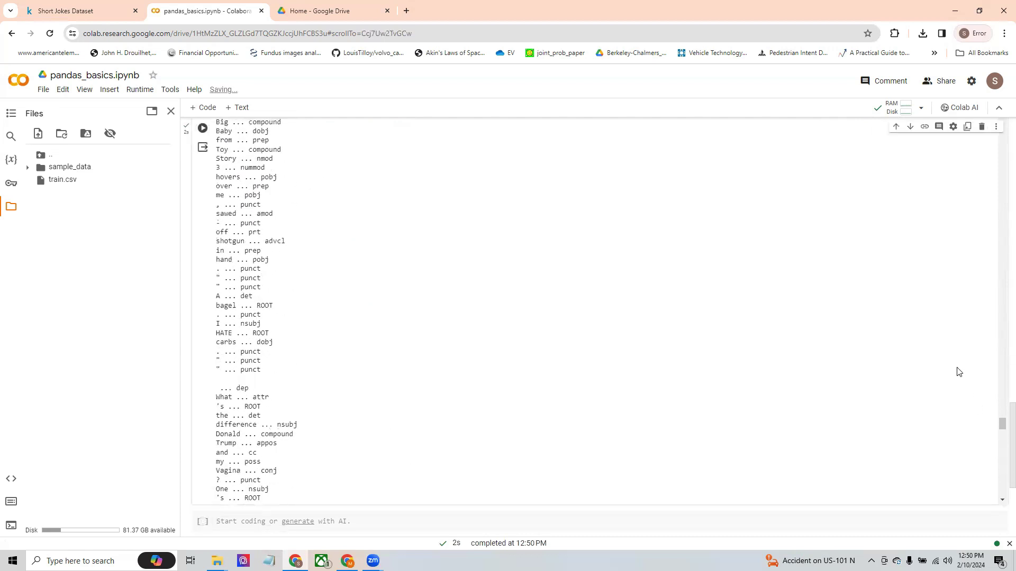
left_click_drag(216, 233, 258, 231)
left_click_drag(240, 268, 262, 269)
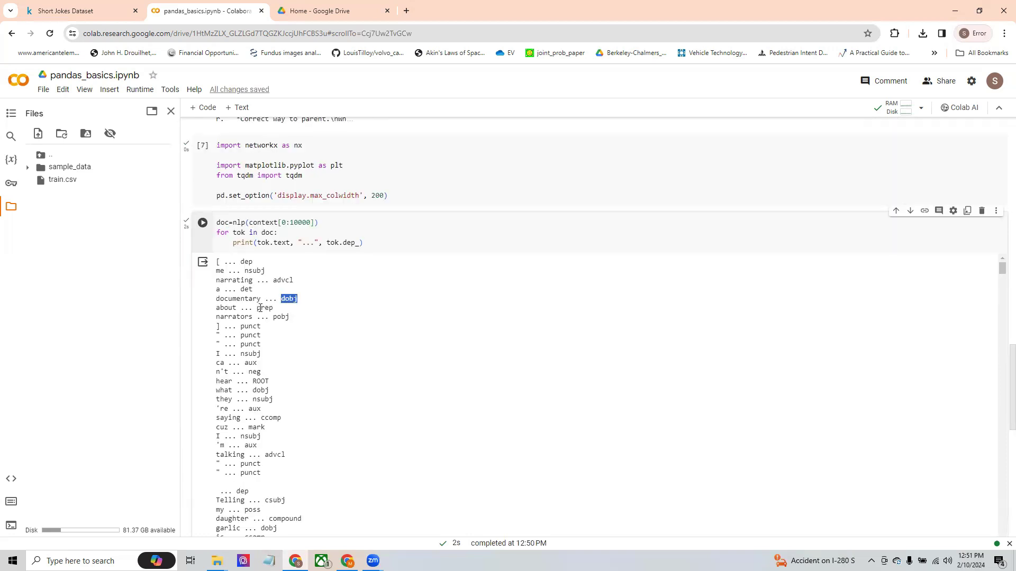
left_click_drag(261, 308, 268, 381)
left_click(244, 328)
scroll(267, 381, "down", 3)
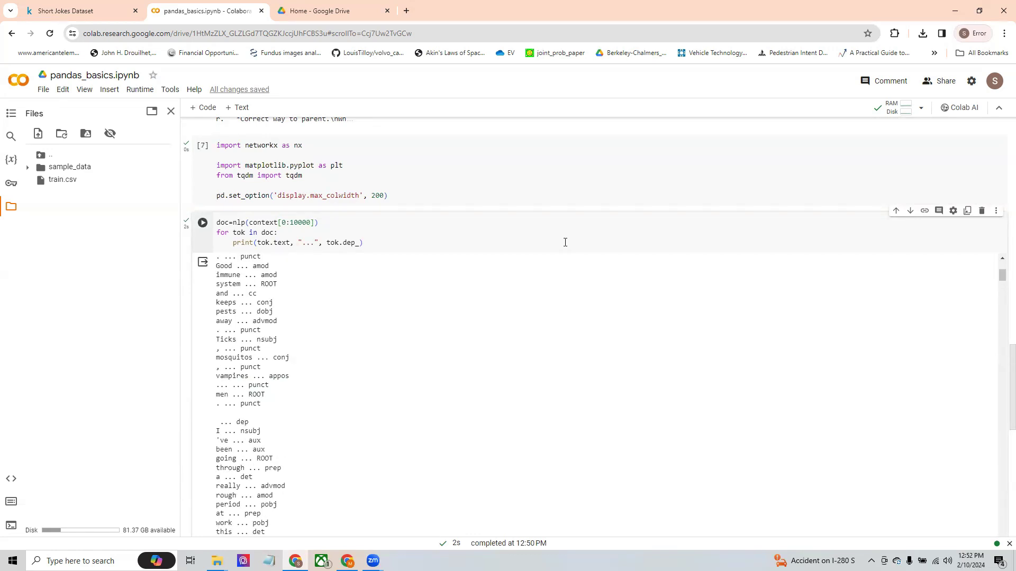
scroll(576, 288, "up", 3)
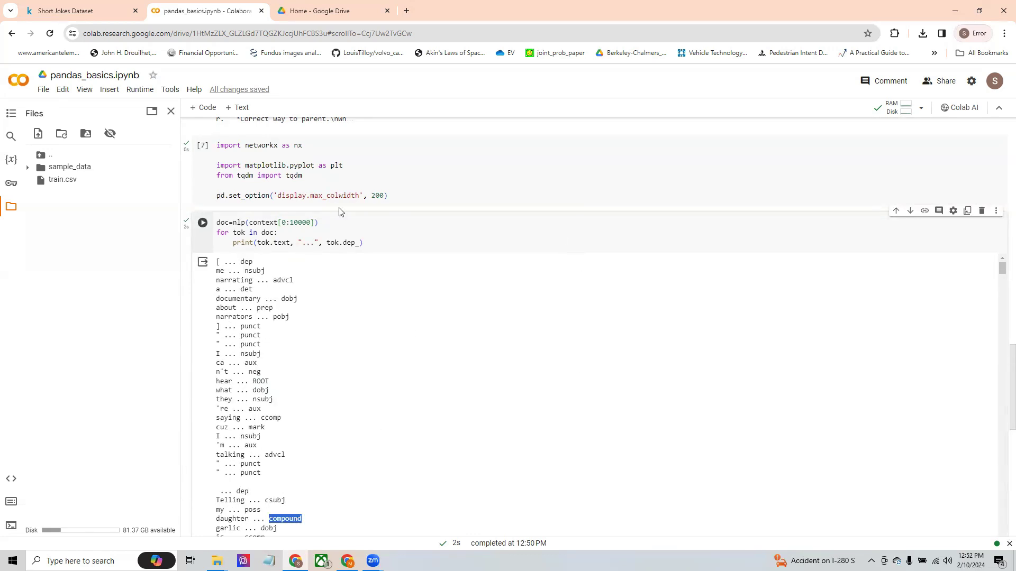
mouse_move(250, 180)
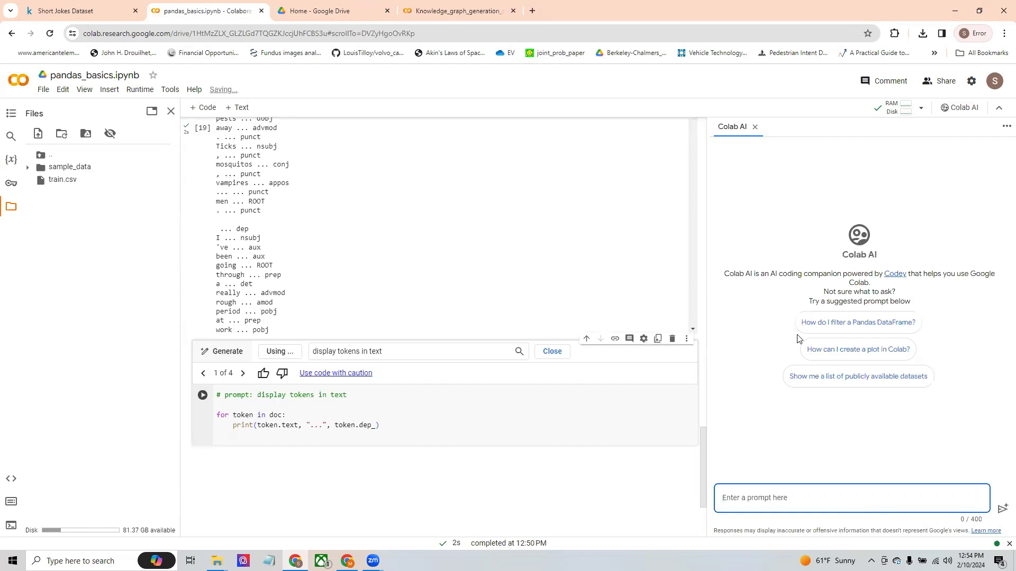
Step: Ask Colab AI 'what is teh command to display NLP tokens' and read its spaCy answer
type("what is teh c")
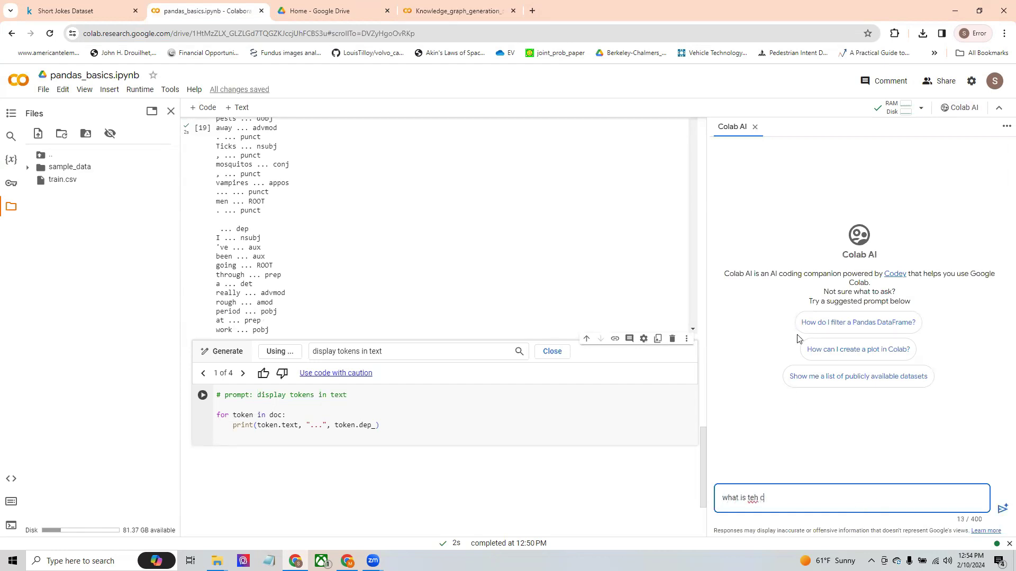
type("ommand to display NLP tokens")
key("Return")
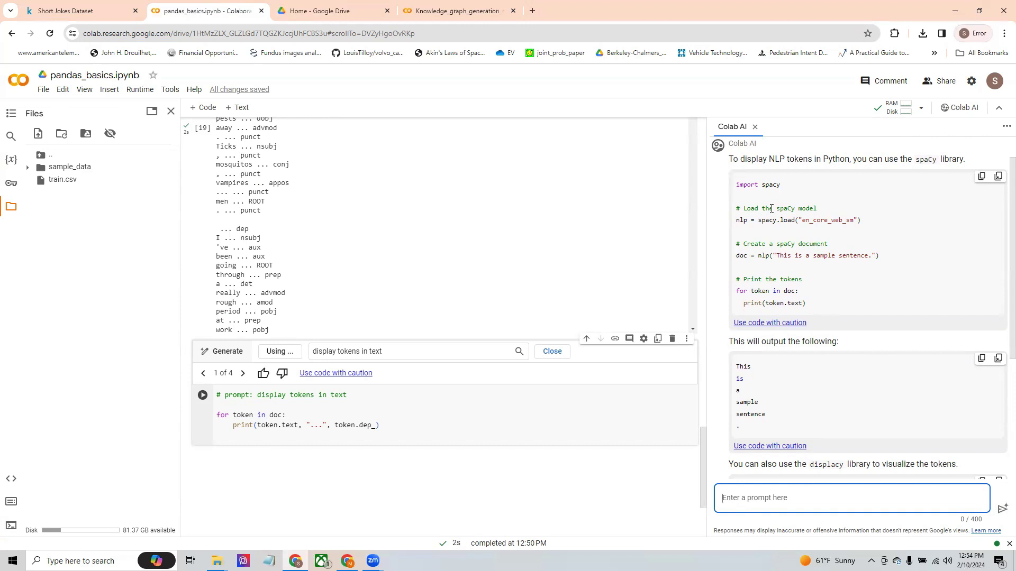
left_click(391, 349)
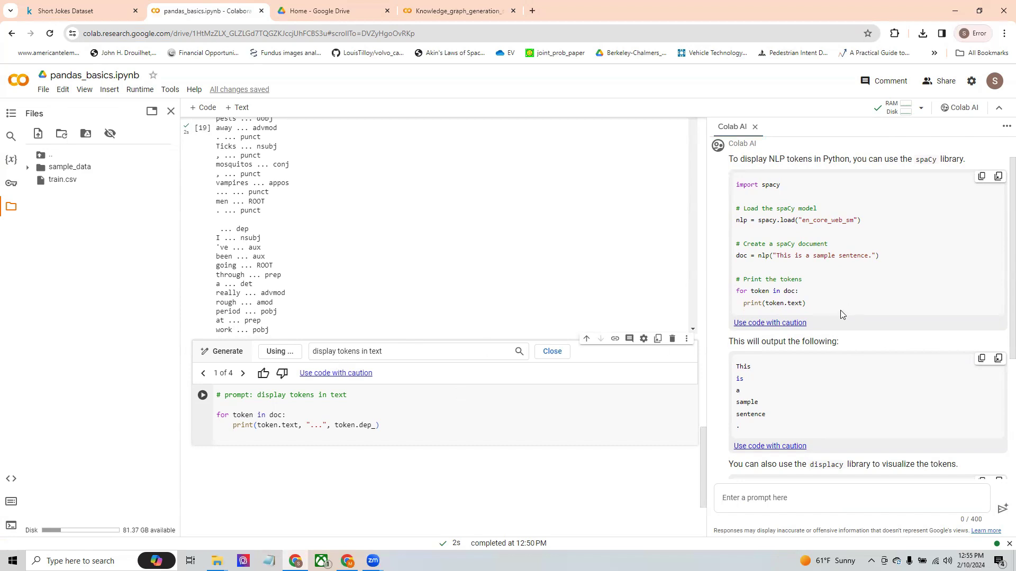
left_click(751, 493)
scroll(794, 377, "down", 4)
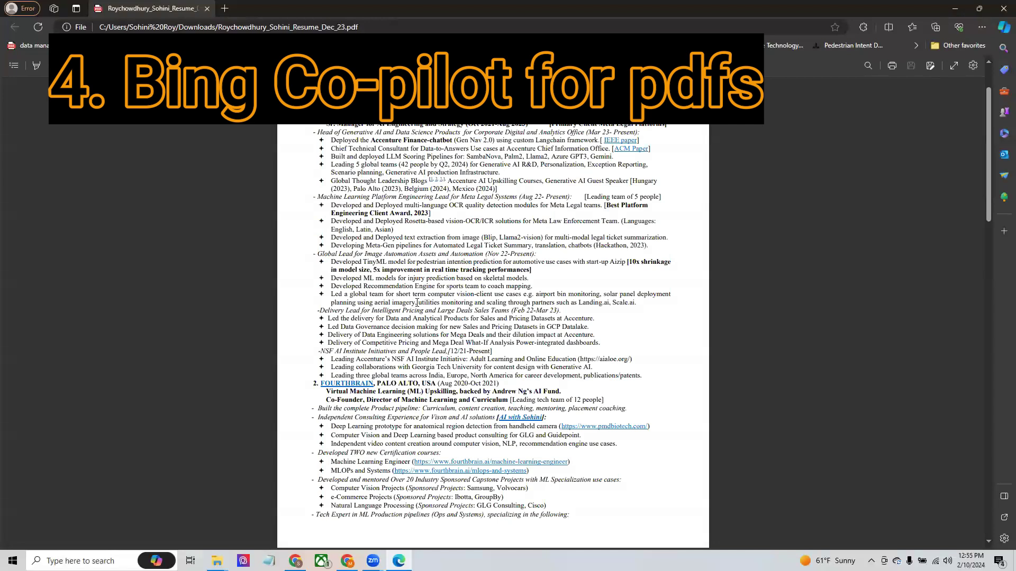
Step: Open Copilot beside the resume PDF and ask about the document's experience
key("ctrl+shift+period")
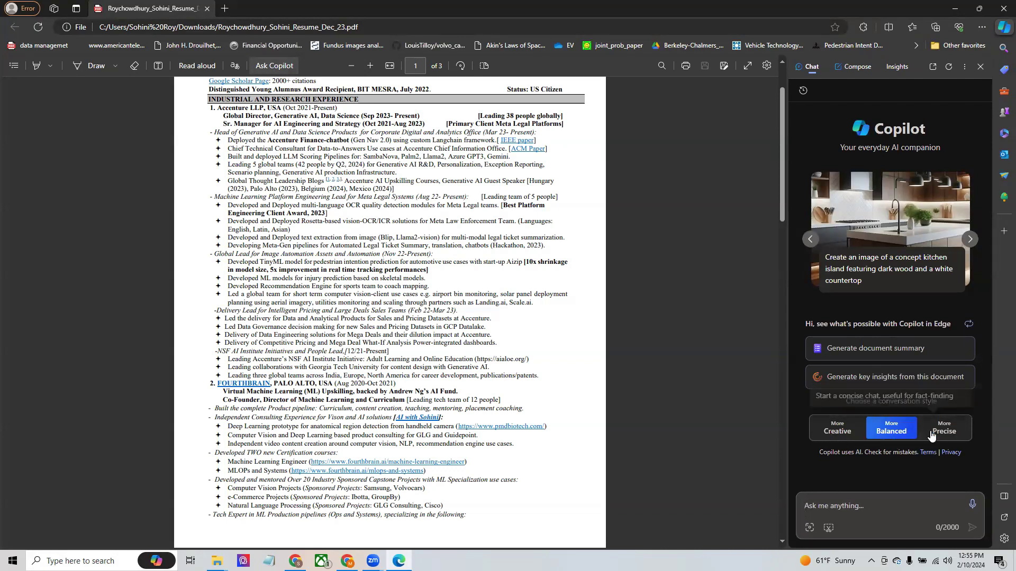
left_click(880, 504)
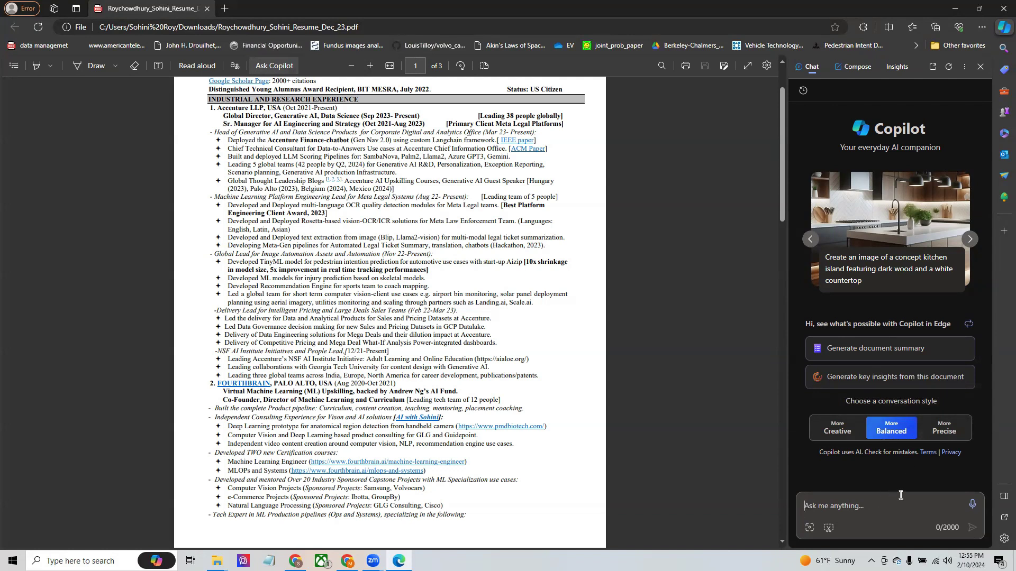
key("Return")
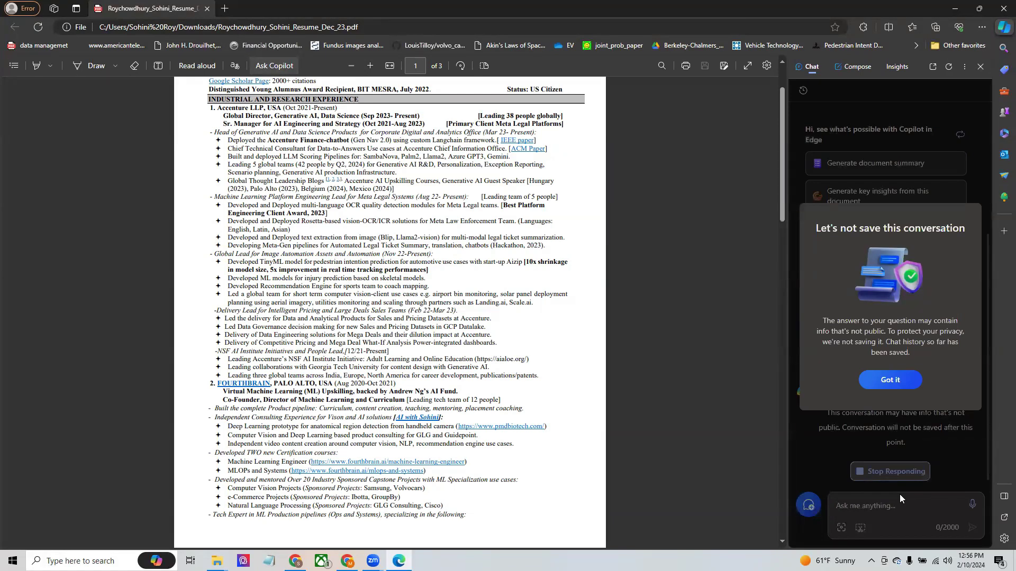
Step: Dismiss the privacy notice and read Copilot's summary of the resume's AI experience
left_click(874, 383)
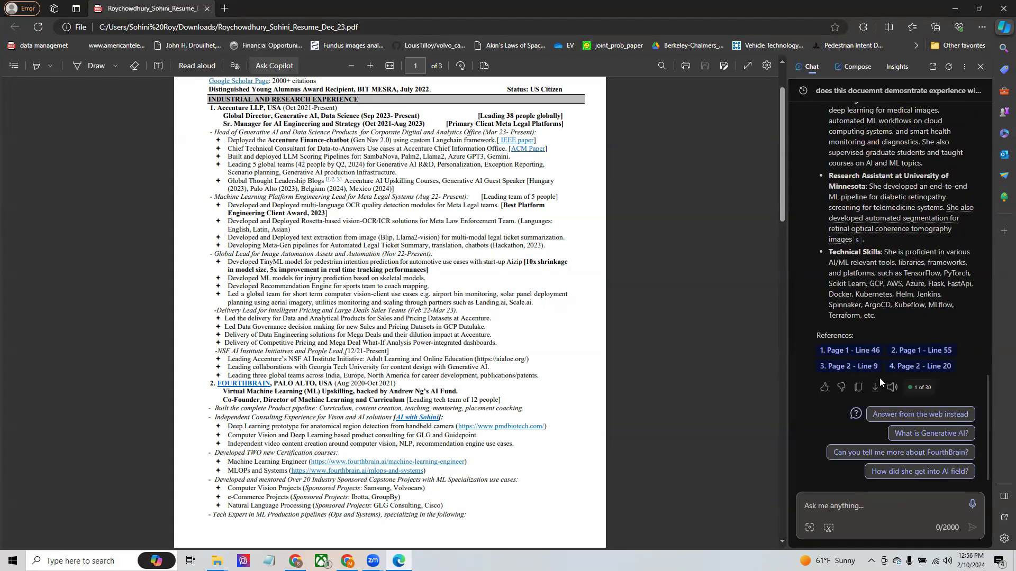
scroll(873, 213, "up", 10)
scroll(874, 293, "down", 10)
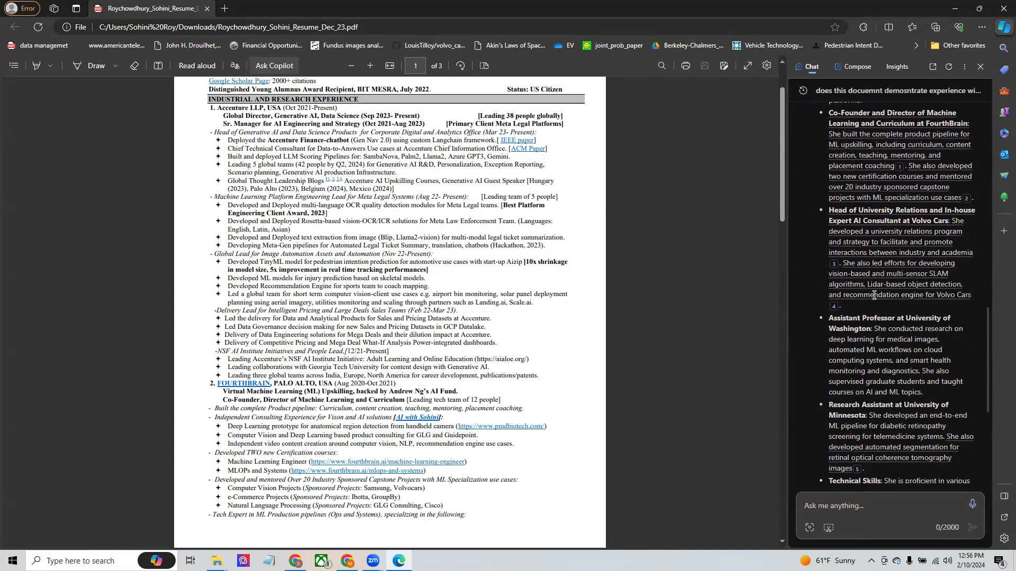
scroll(874, 294, "down", 1)
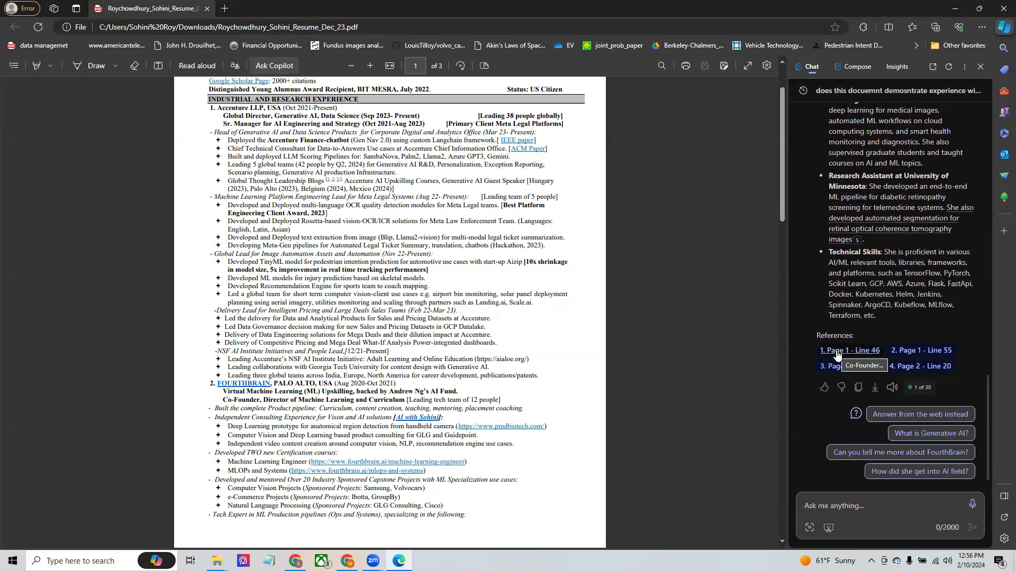
scroll(895, 253, "up", 10)
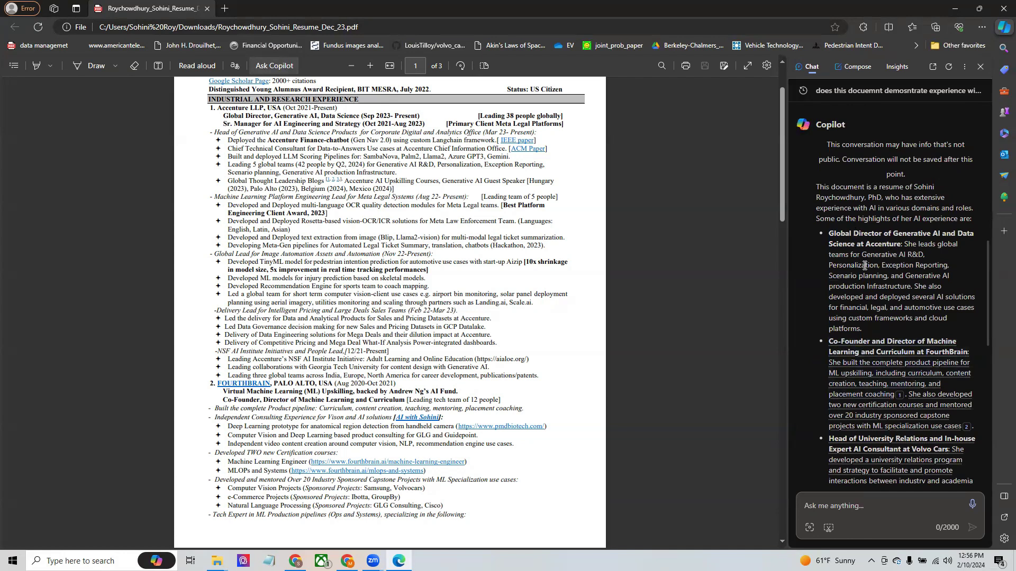
scroll(863, 262, "down", 10)
Step: Follow each page-and-line reference to highlight cited lines on pages 1 and 2, including Volvo Cars
left_click(841, 351)
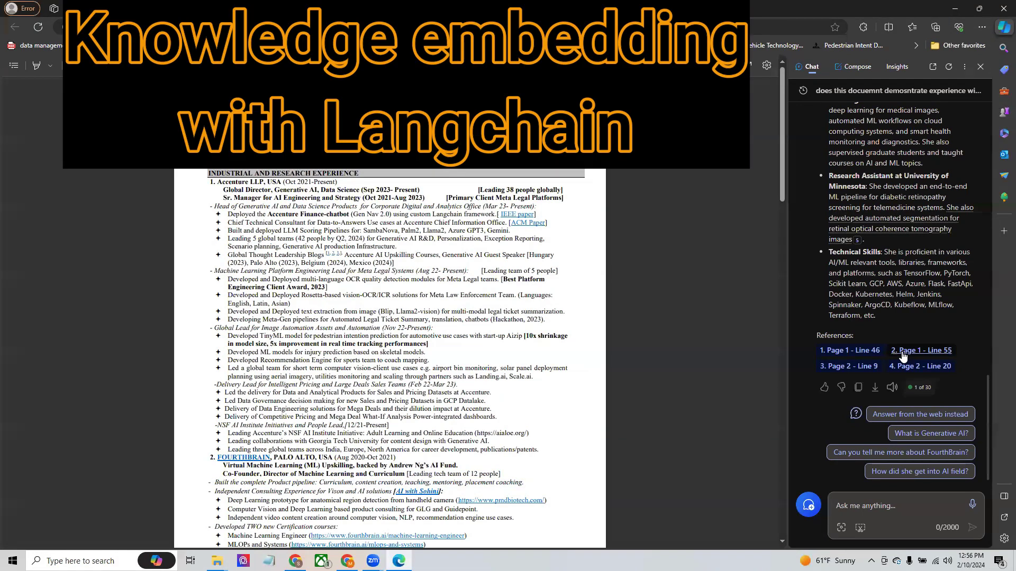
left_click(903, 358)
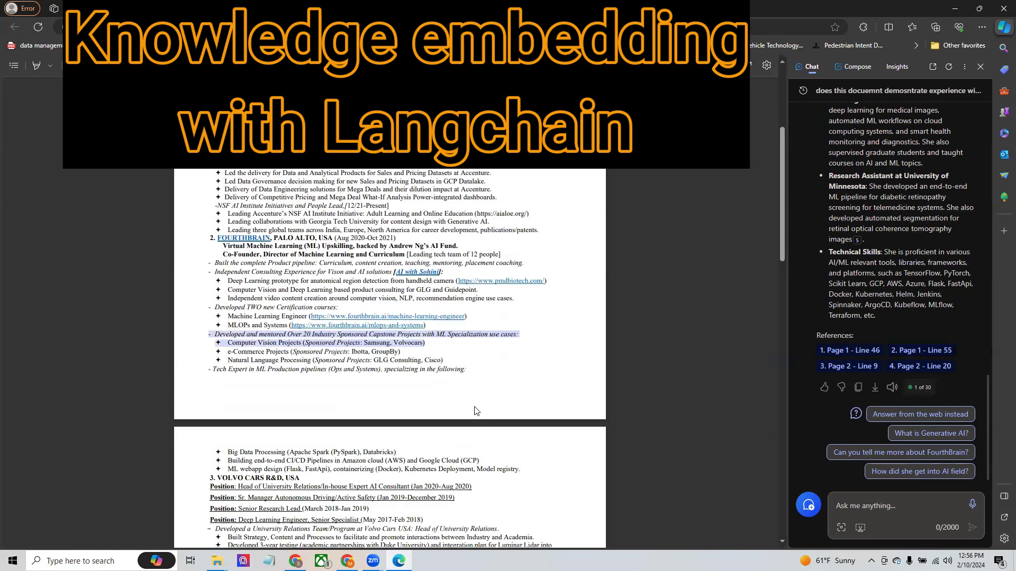
left_click(846, 369)
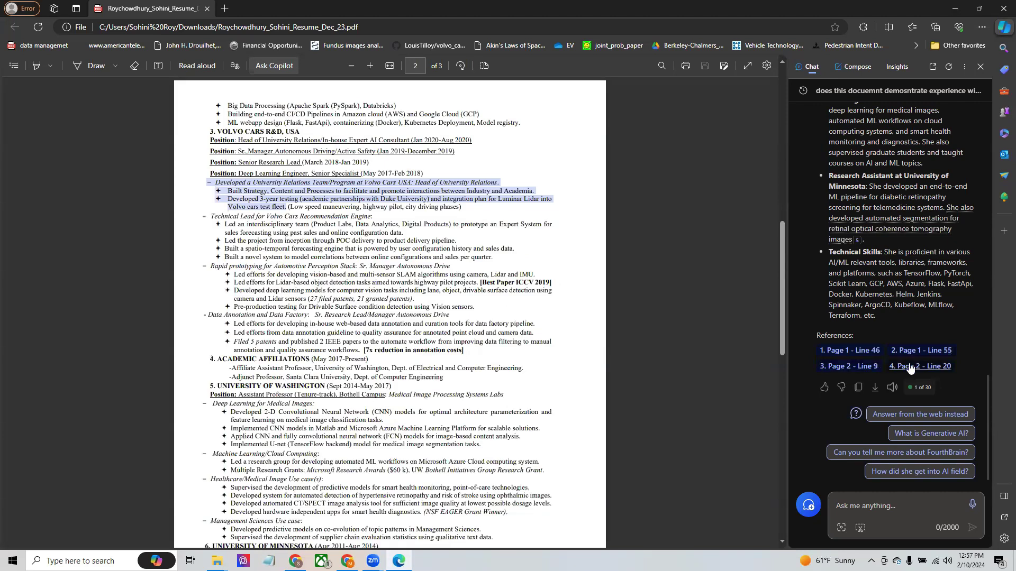
left_click(910, 368)
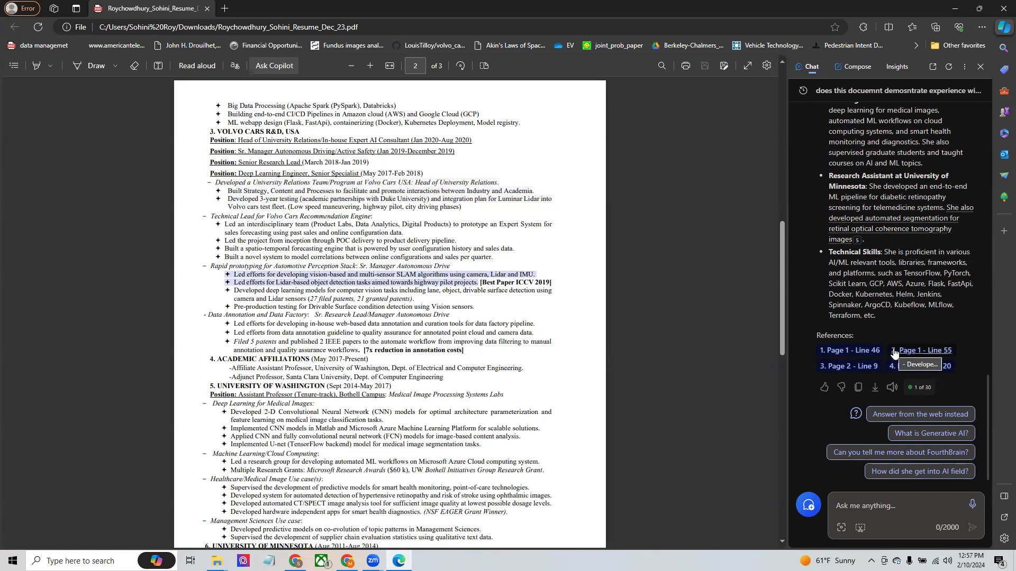
left_click(870, 351)
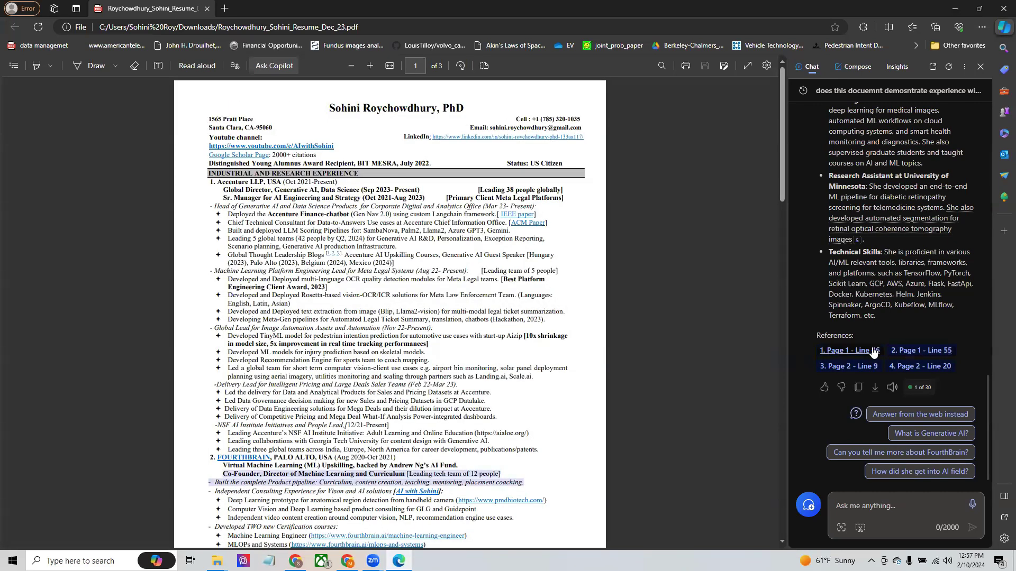
left_click(865, 368)
left_click(925, 372)
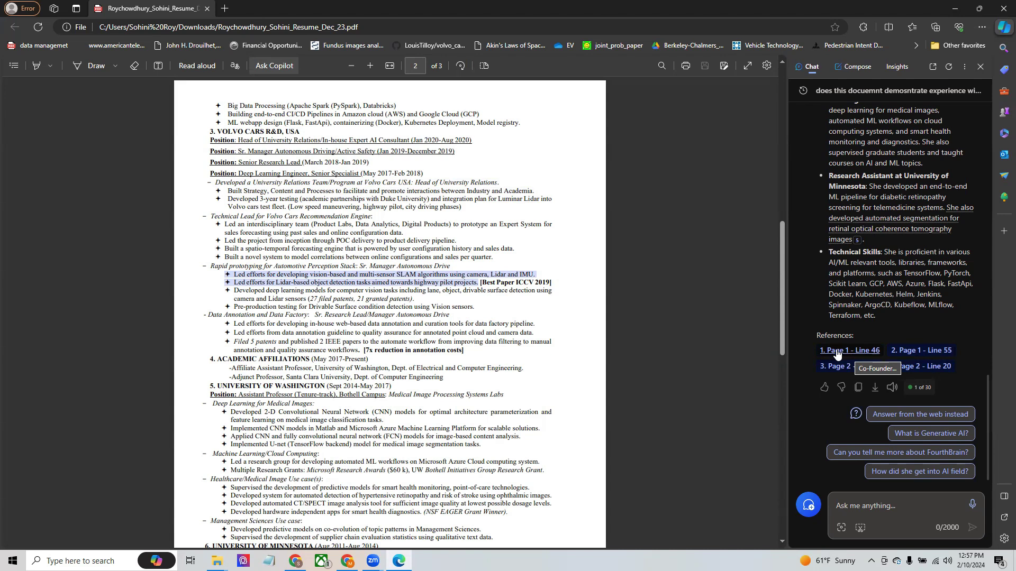
left_click(903, 351)
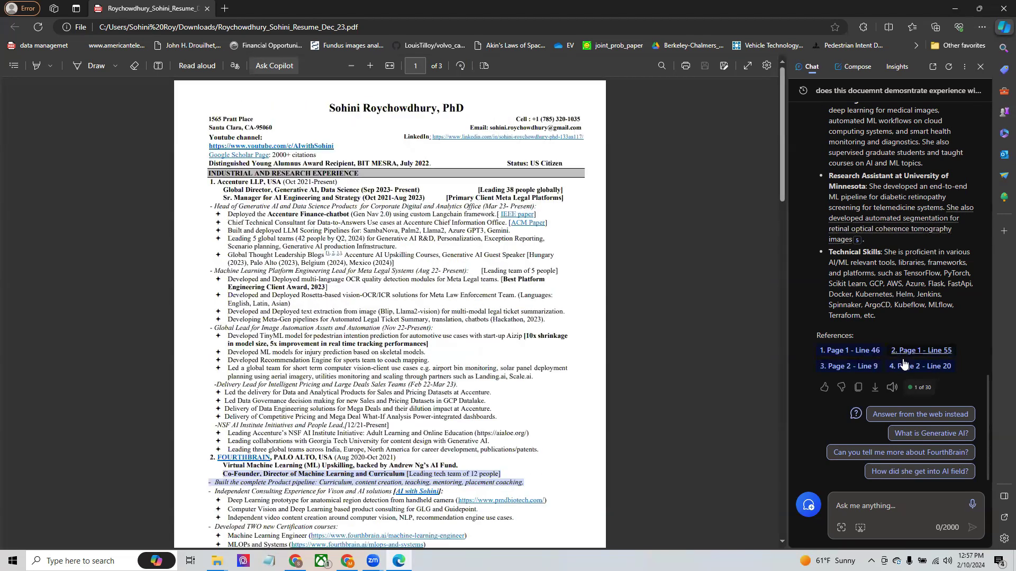
left_click(861, 366)
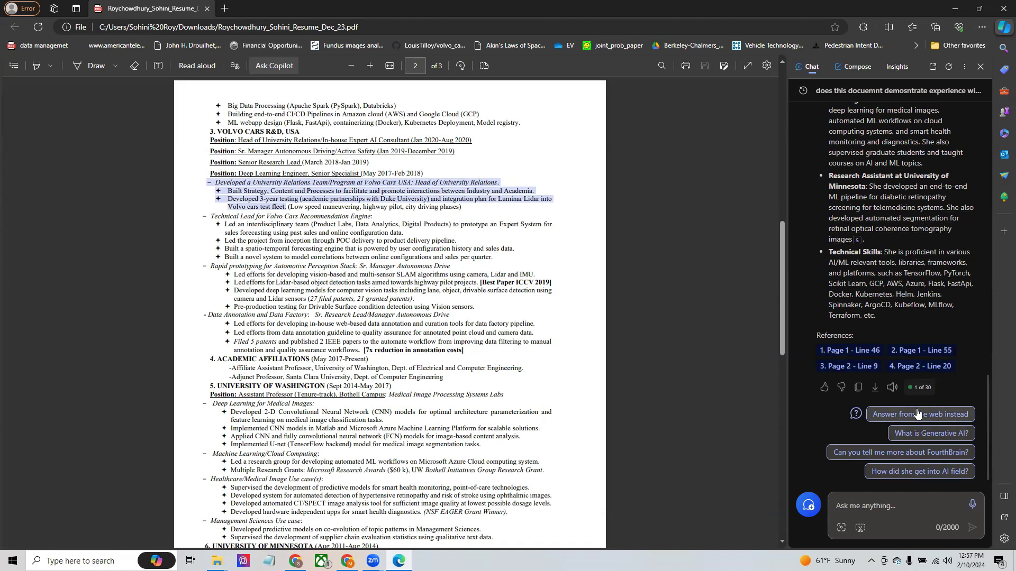
Step: Ask Copilot 'does this dicument have start up experience' and note the FourthBrain and Volvo Cars mention
left_click(892, 504)
type("does this dicument have start up experience")
key("Return")
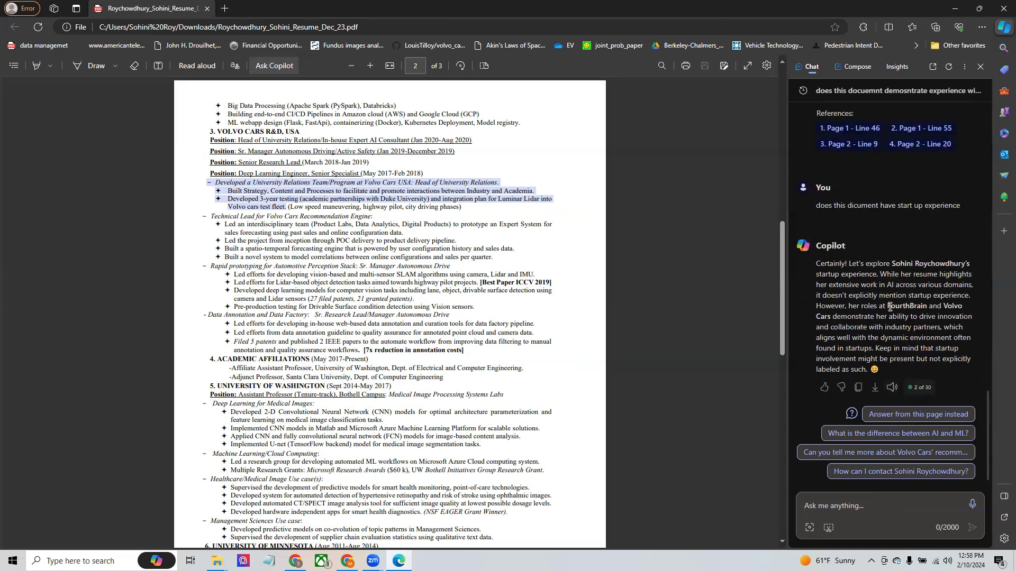
left_click_drag(889, 307, 828, 312)
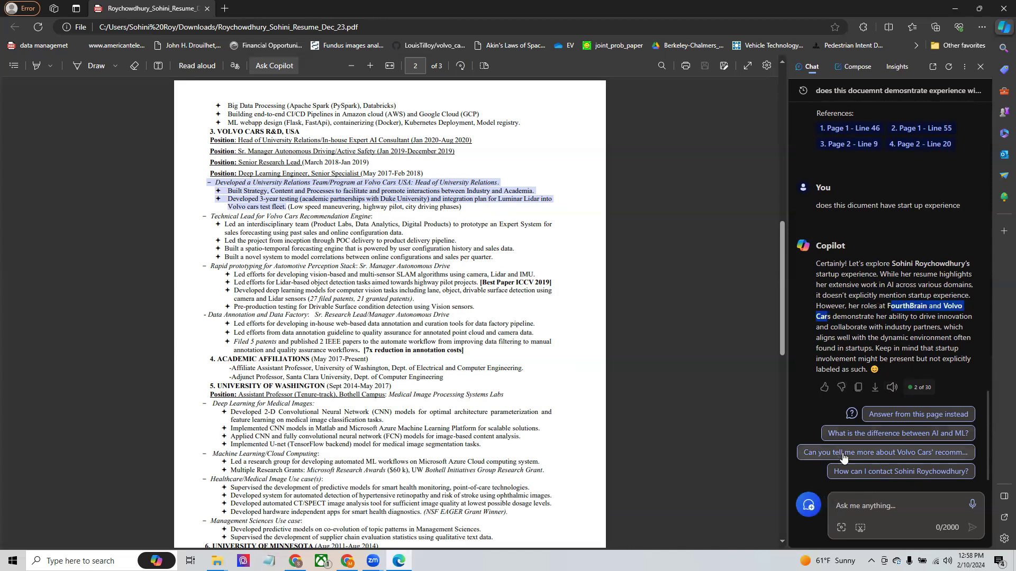
Step: Ask about Volvo Cars' recommendation engine and widen the Copilot pane
left_click(884, 453)
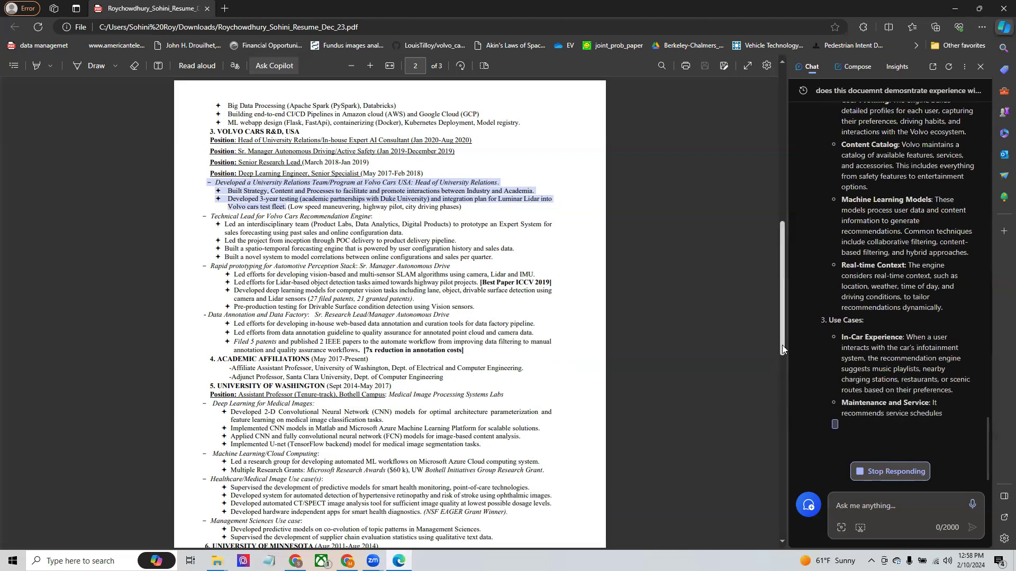
left_click_drag(781, 344, 774, 412)
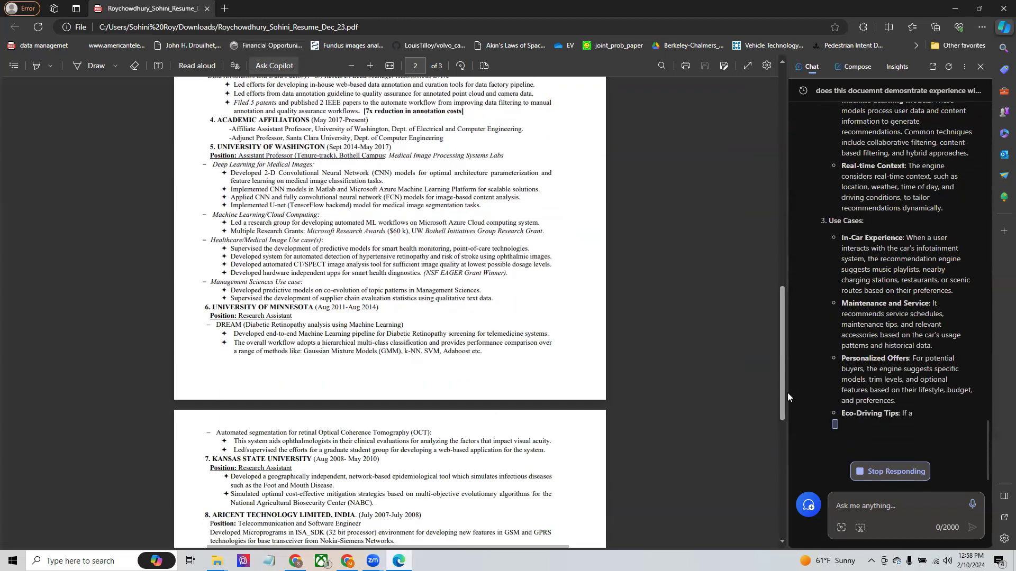
left_click_drag(787, 392, 488, 392)
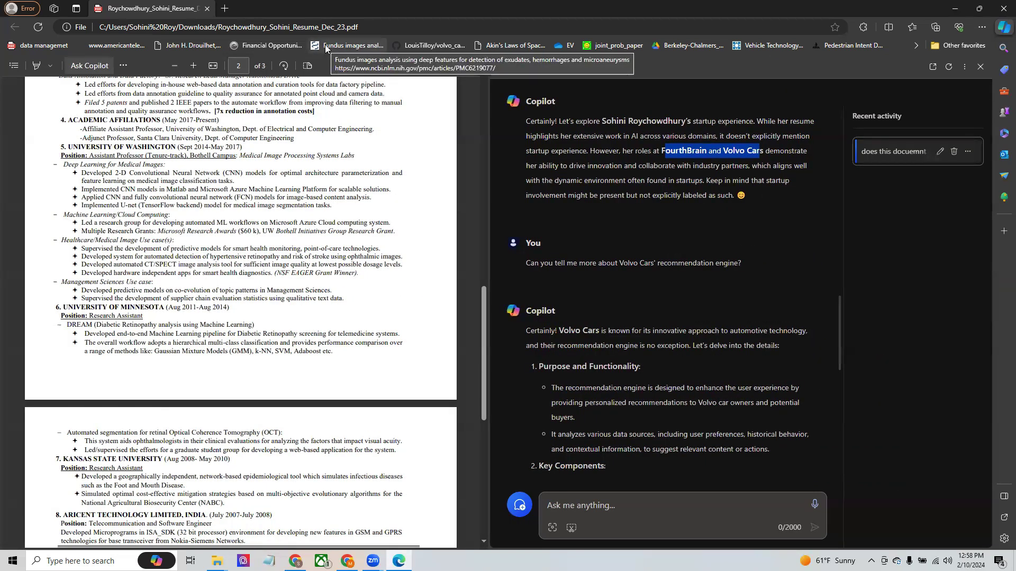